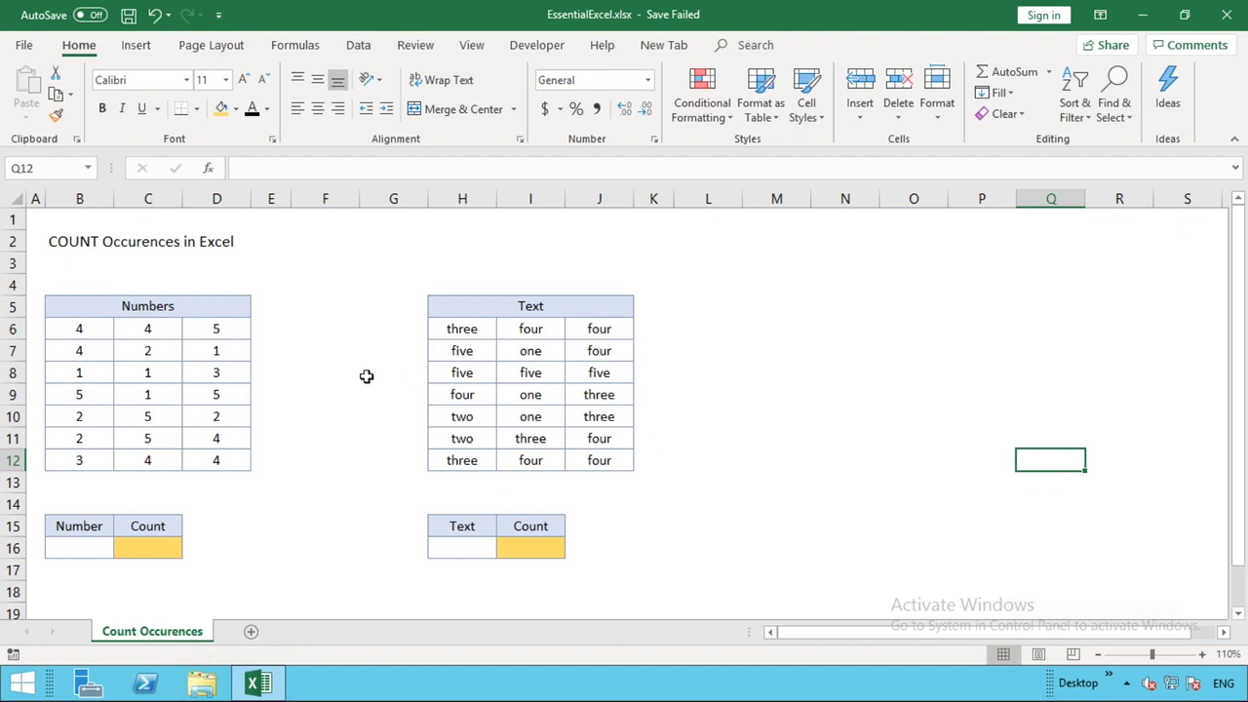
Enter 2 in cell B16 as the number whose occurrences are counted in the Numbers table
left_click(107, 333)
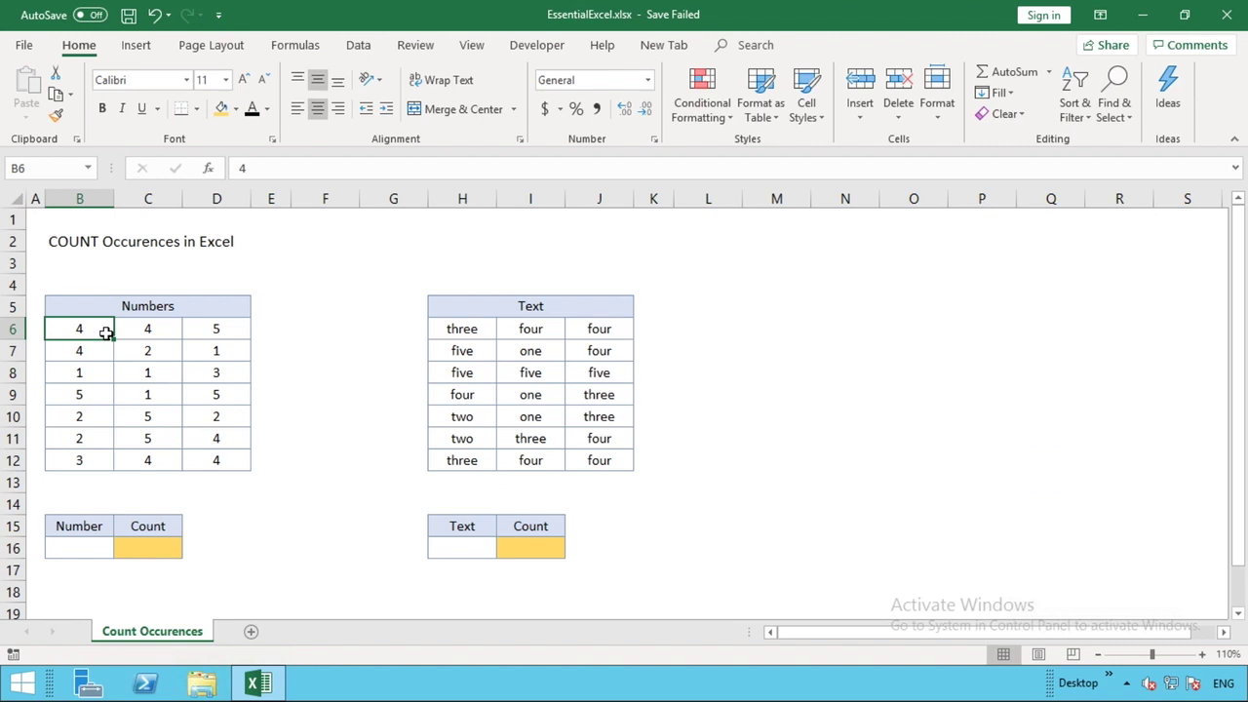
left_click(67, 543)
left_click(126, 545)
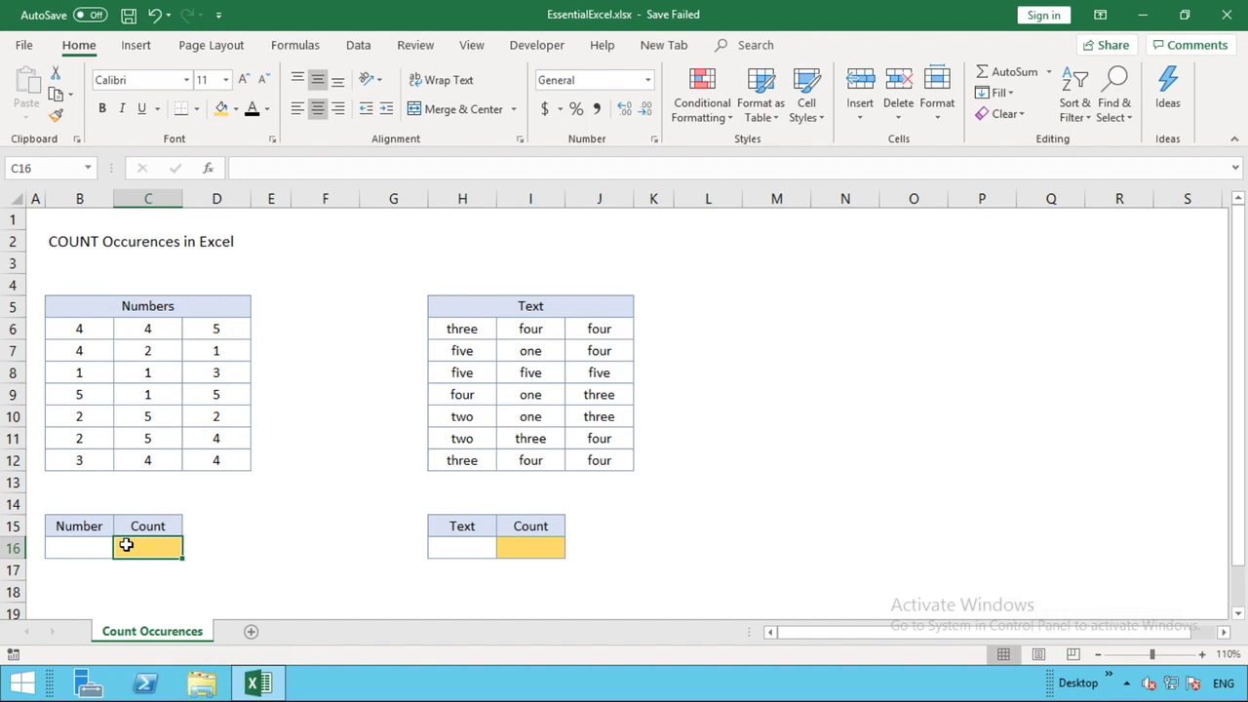
left_click(86, 547)
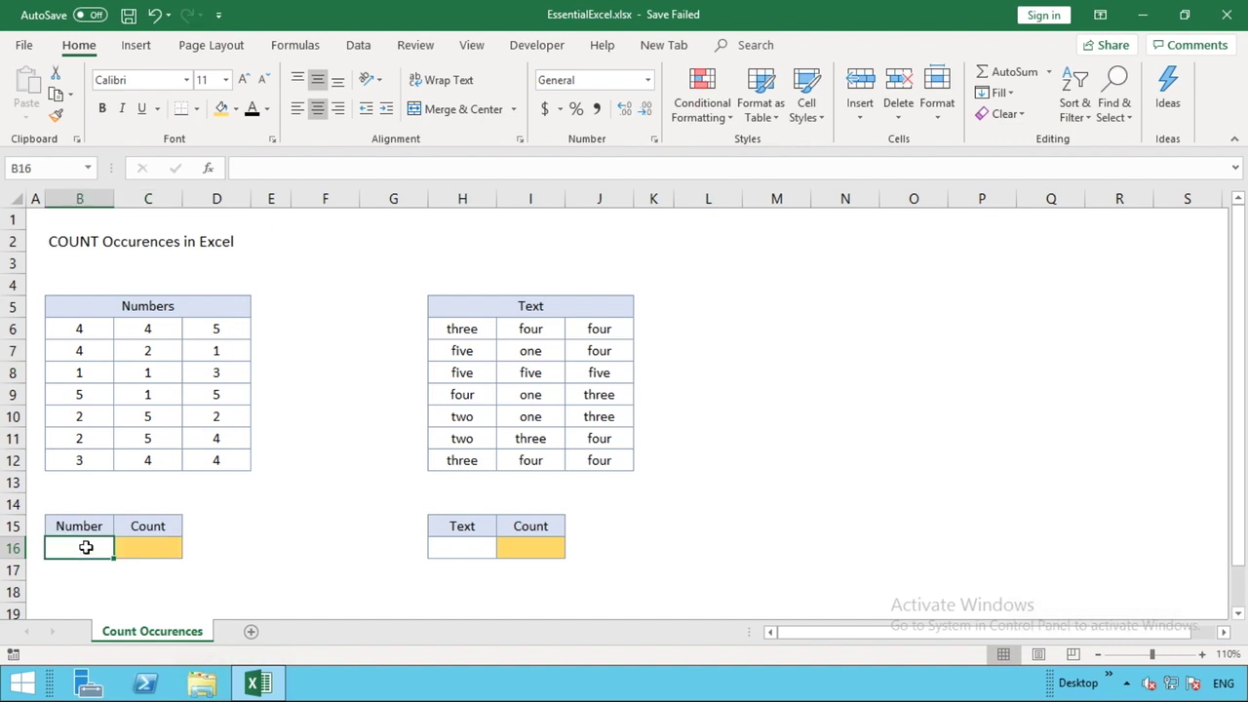
type("2")
key("Return")
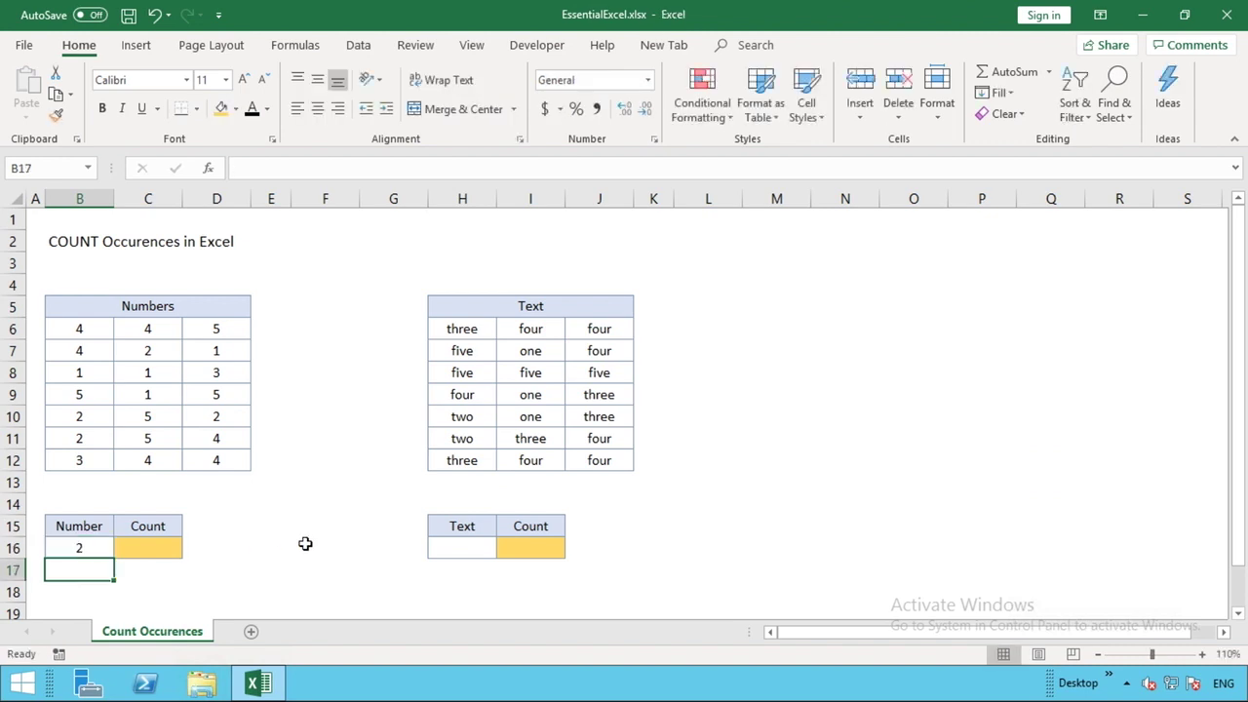
left_click(305, 543)
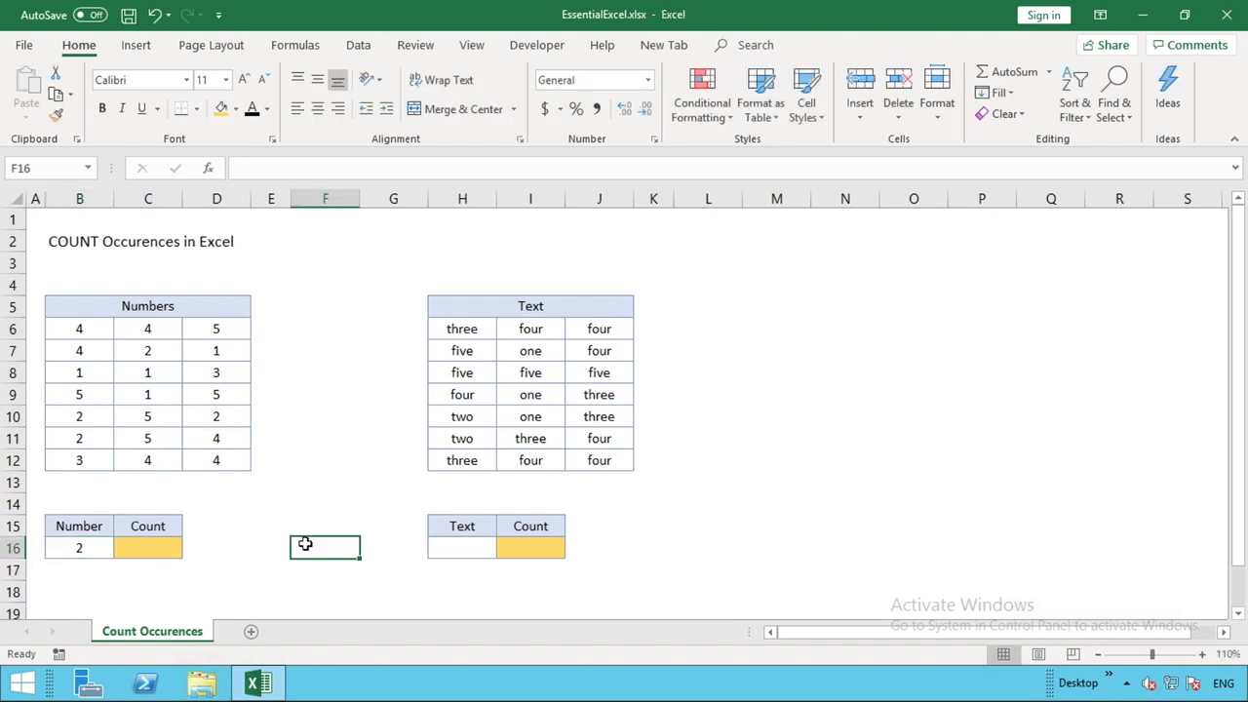
Start a COUNTIF formula in cell C16 with the whole Numbers table, B6:D12, as its range
left_click(171, 546)
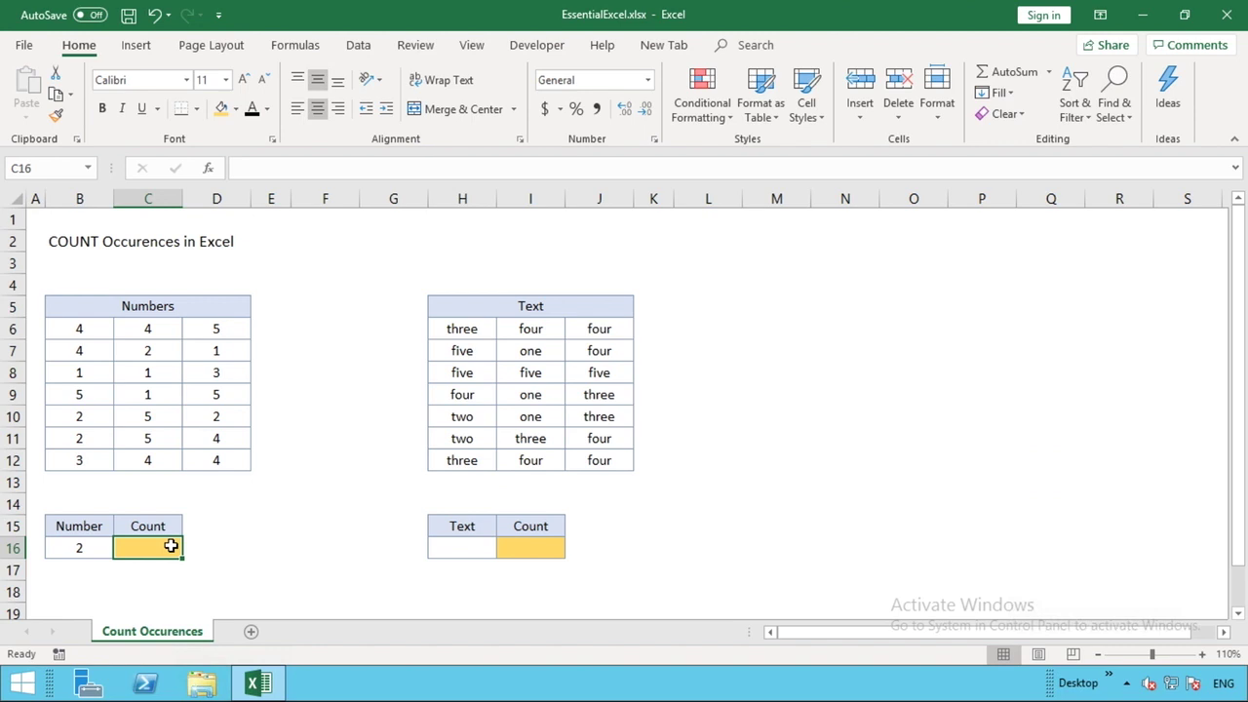
type("=")
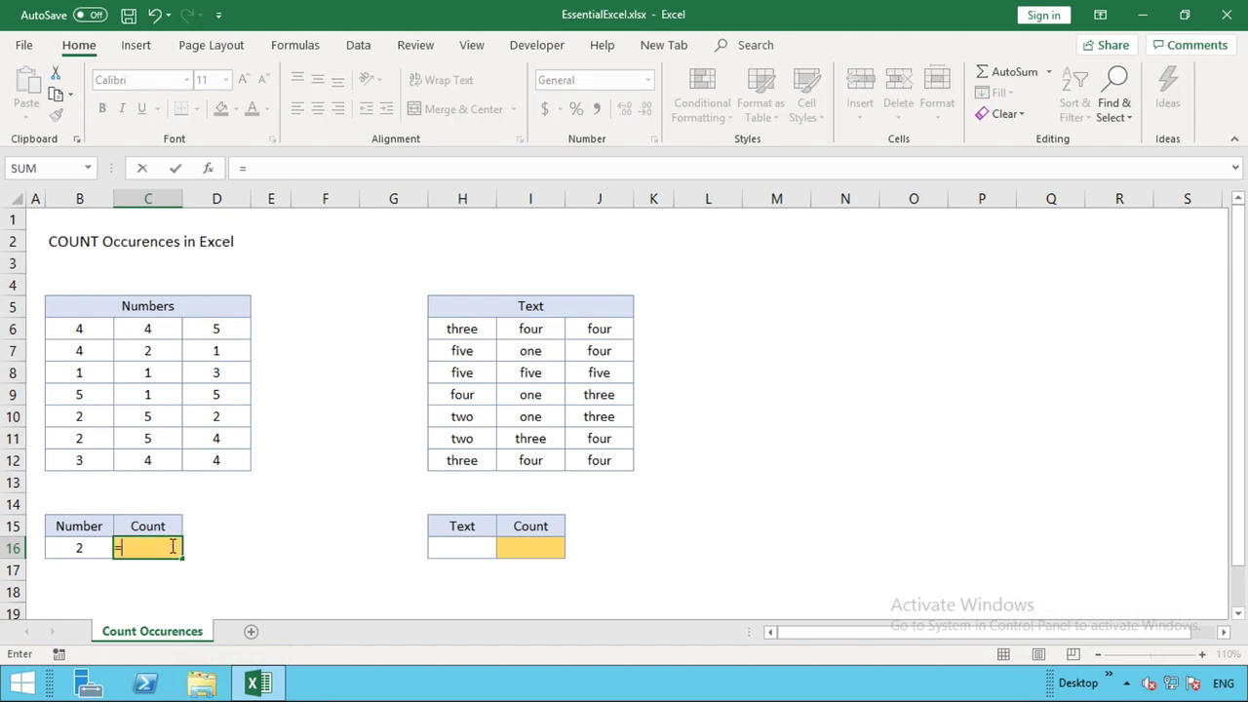
type("COUNTIF")
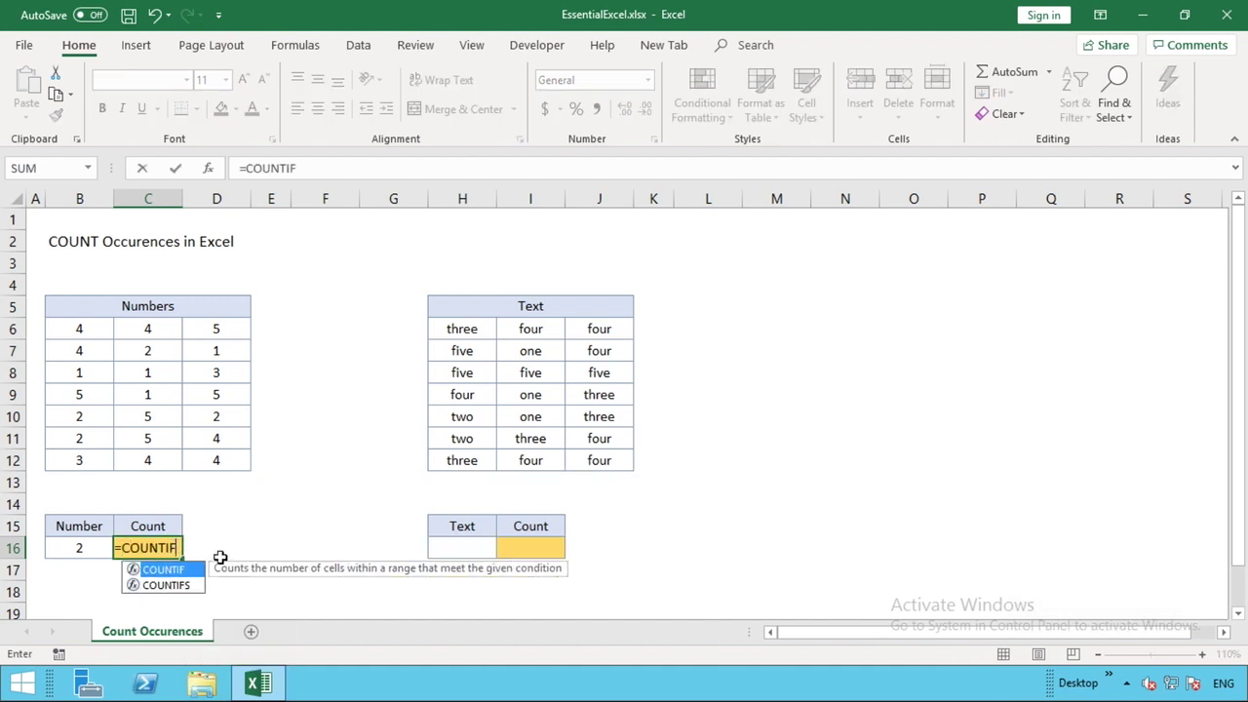
type("(")
key("BackSpace")
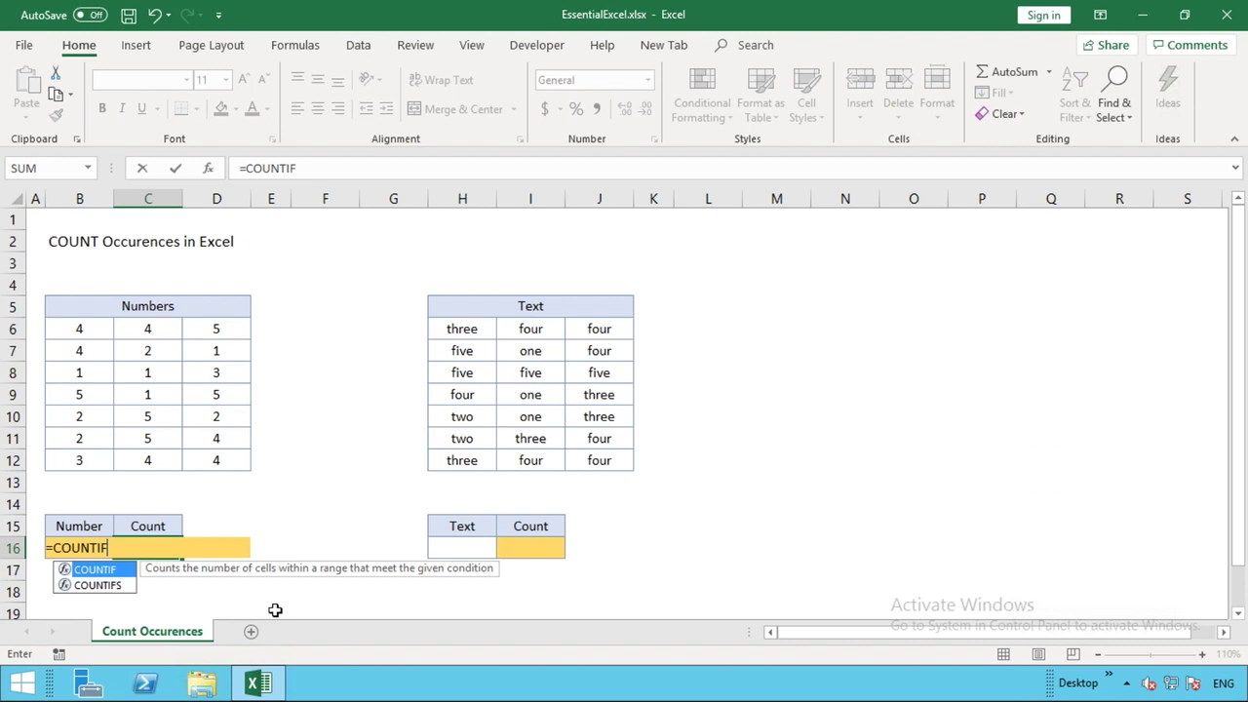
type("(")
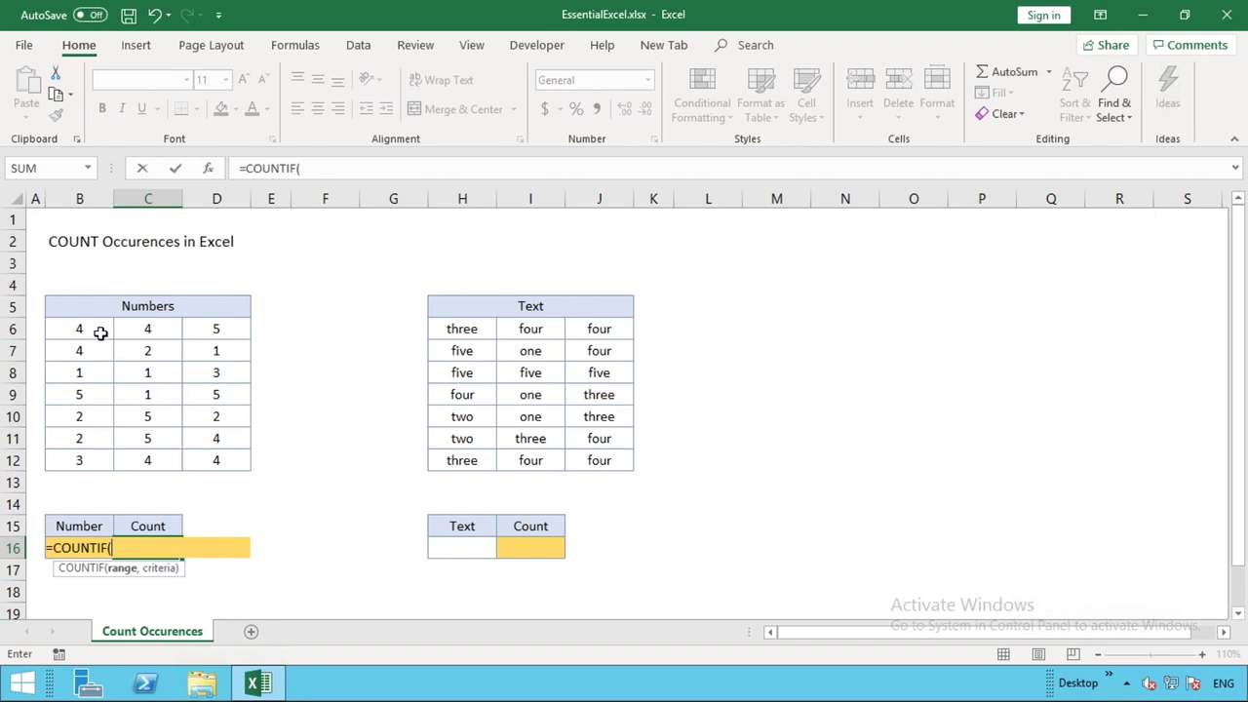
left_click_drag(101, 332, 88, 457)
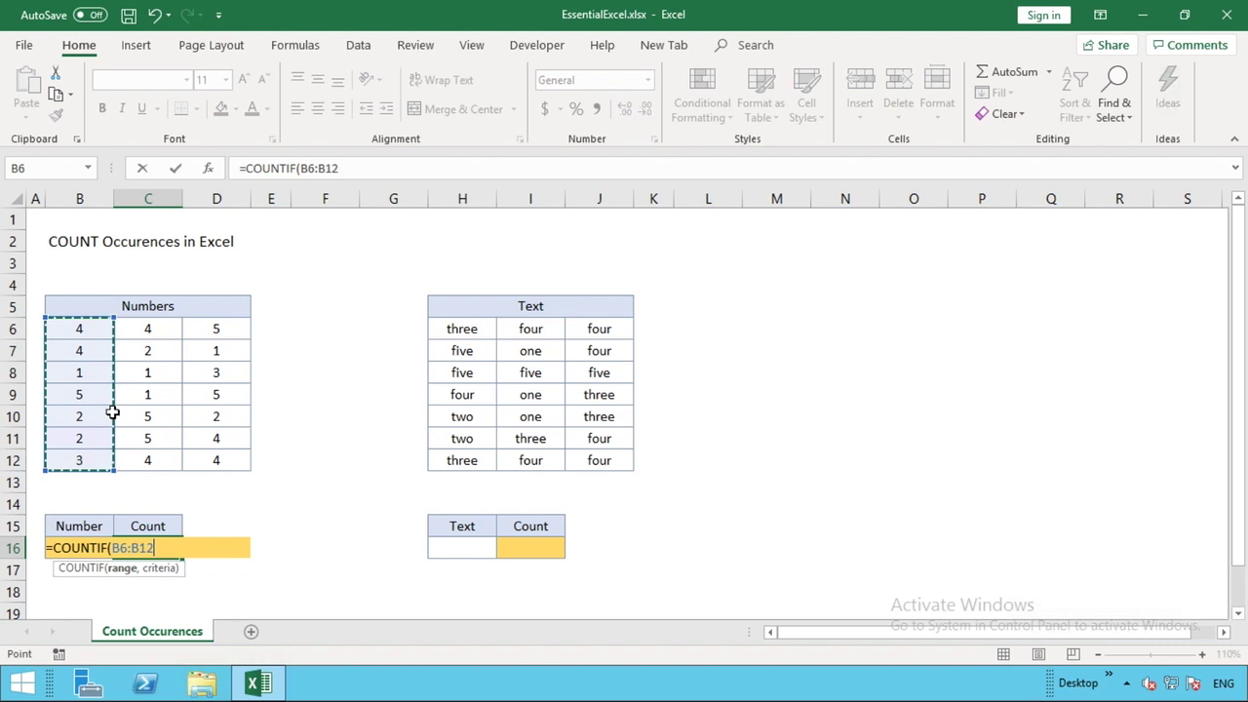
left_click(84, 330)
left_click_drag(147, 333, 204, 328)
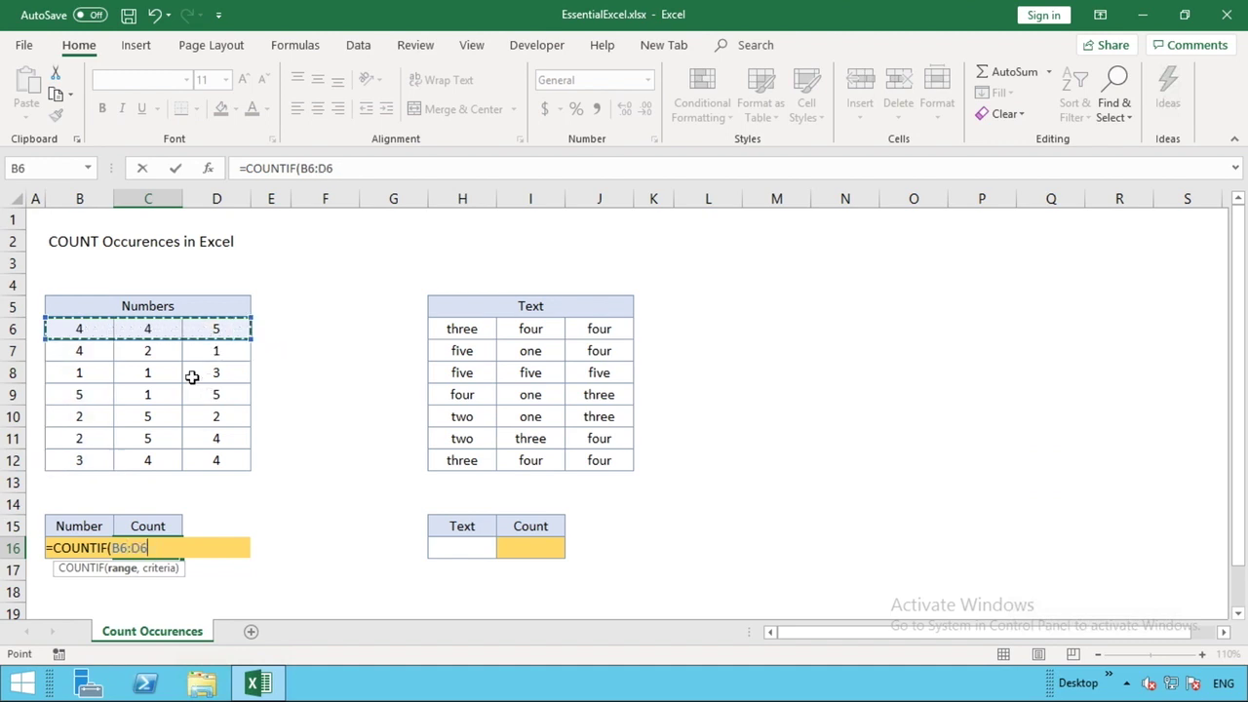
left_click(86, 329)
left_click_drag(154, 354, 222, 461)
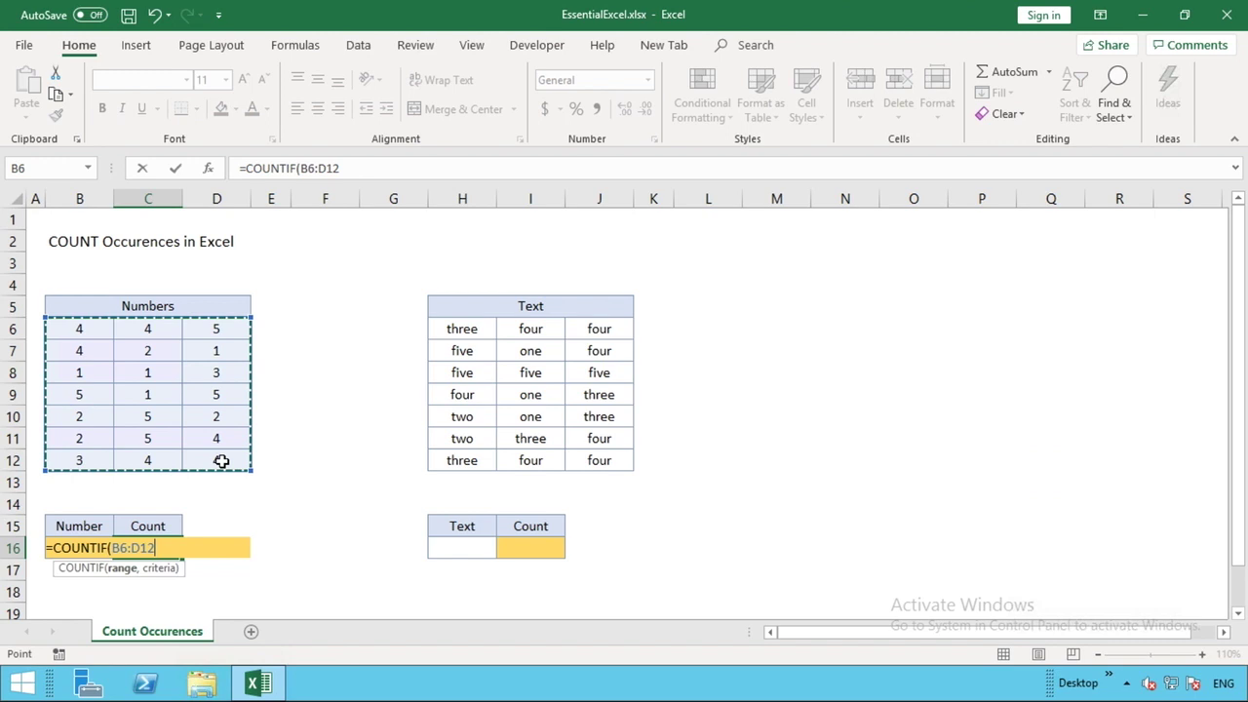
Complete the COUNTIF formula in C16 with cell B16 as the criteria
type(",")
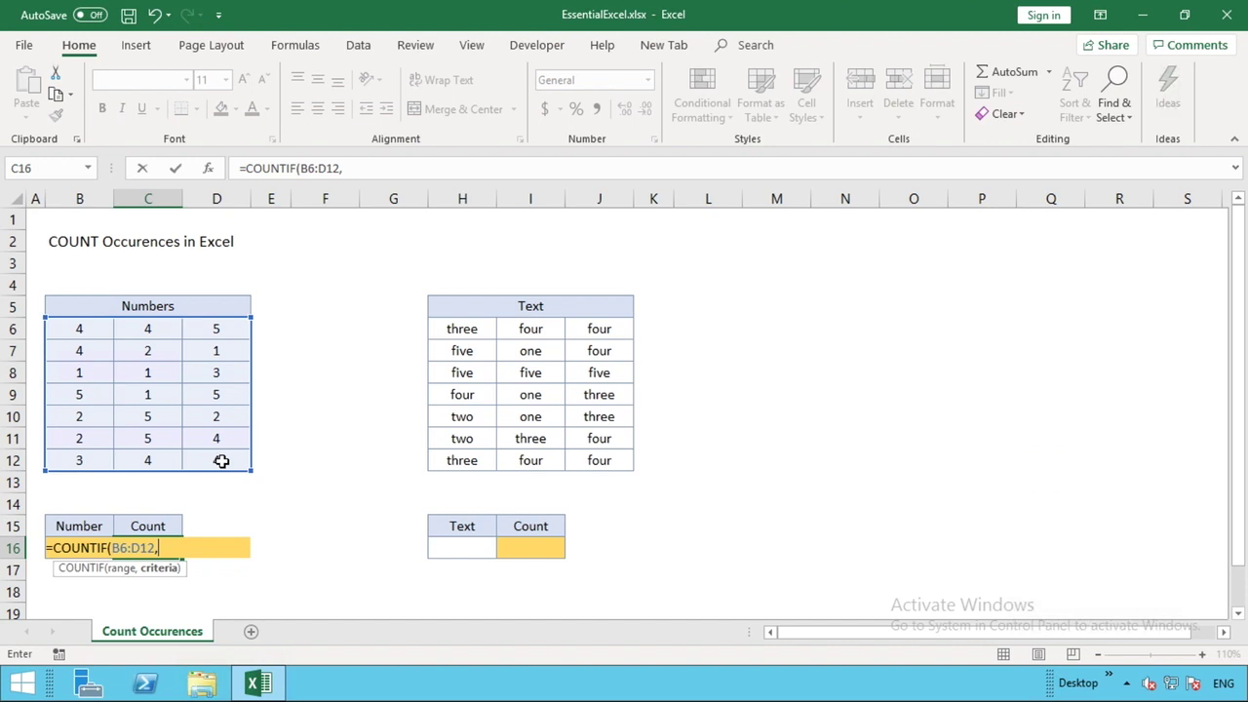
type("2")
key("BackSpace")
type("b16")
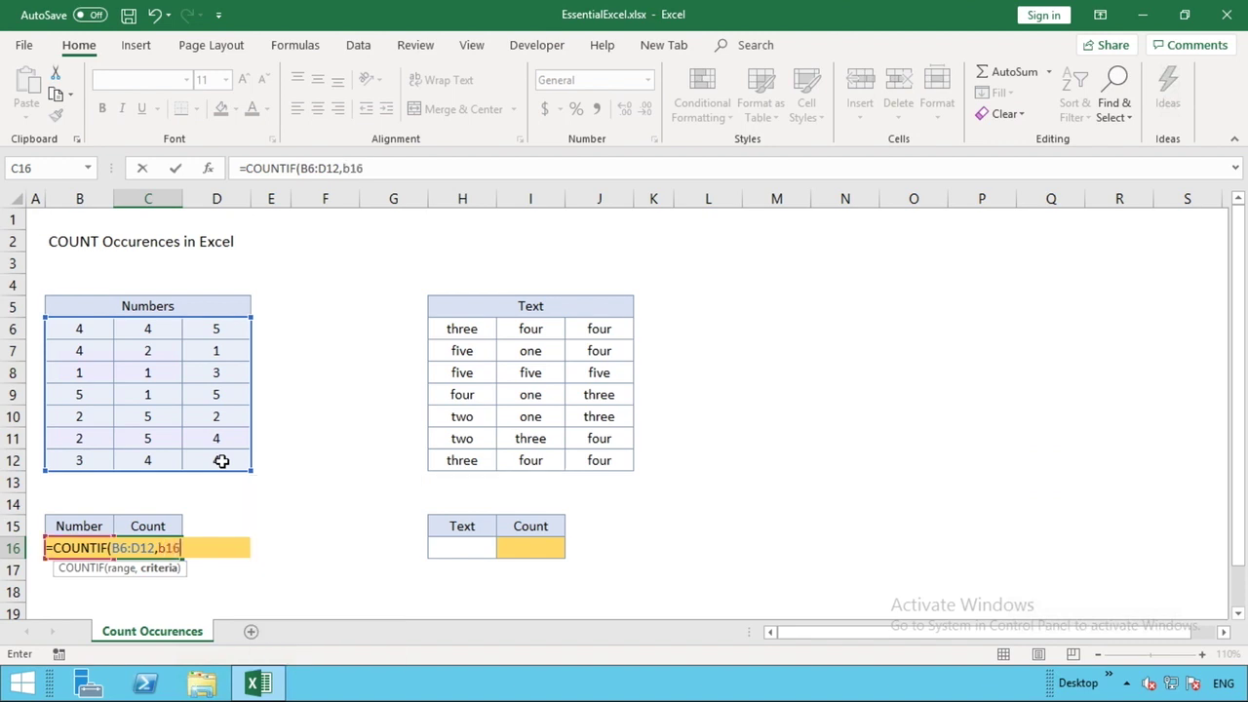
type(")")
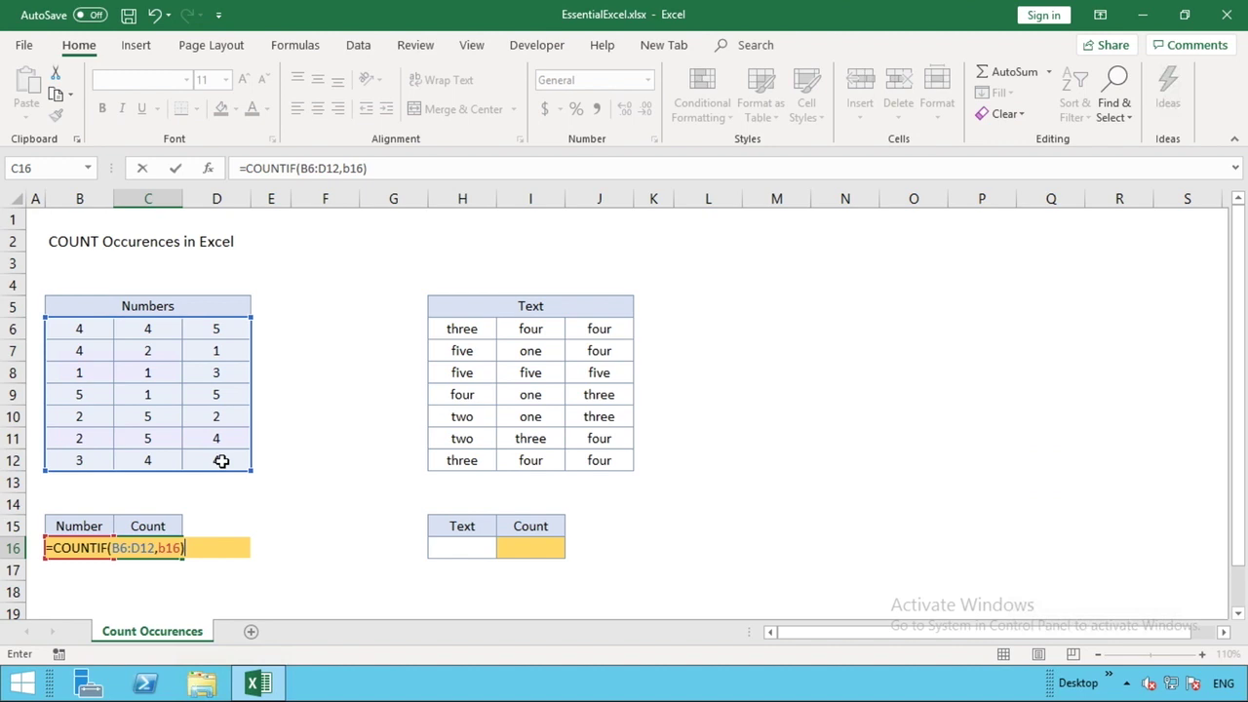
key("Return")
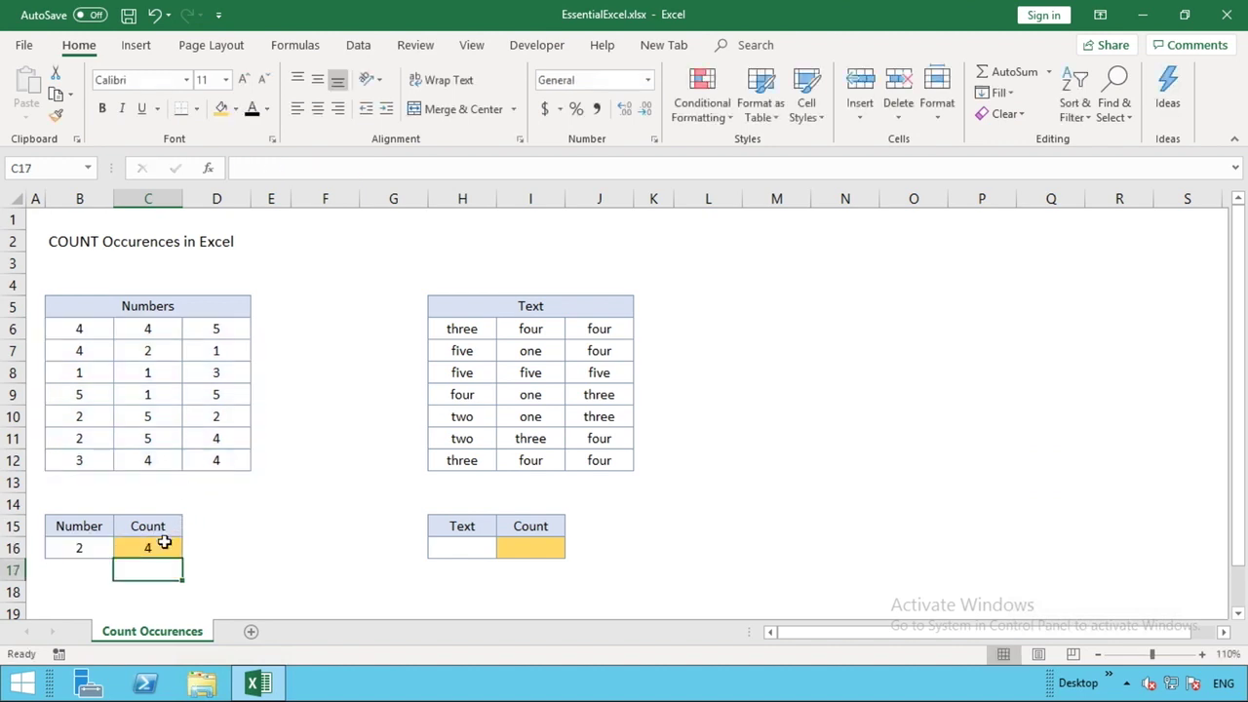
Check the count in C16 against each cell containing 2 in the Numbers table
left_click(92, 548)
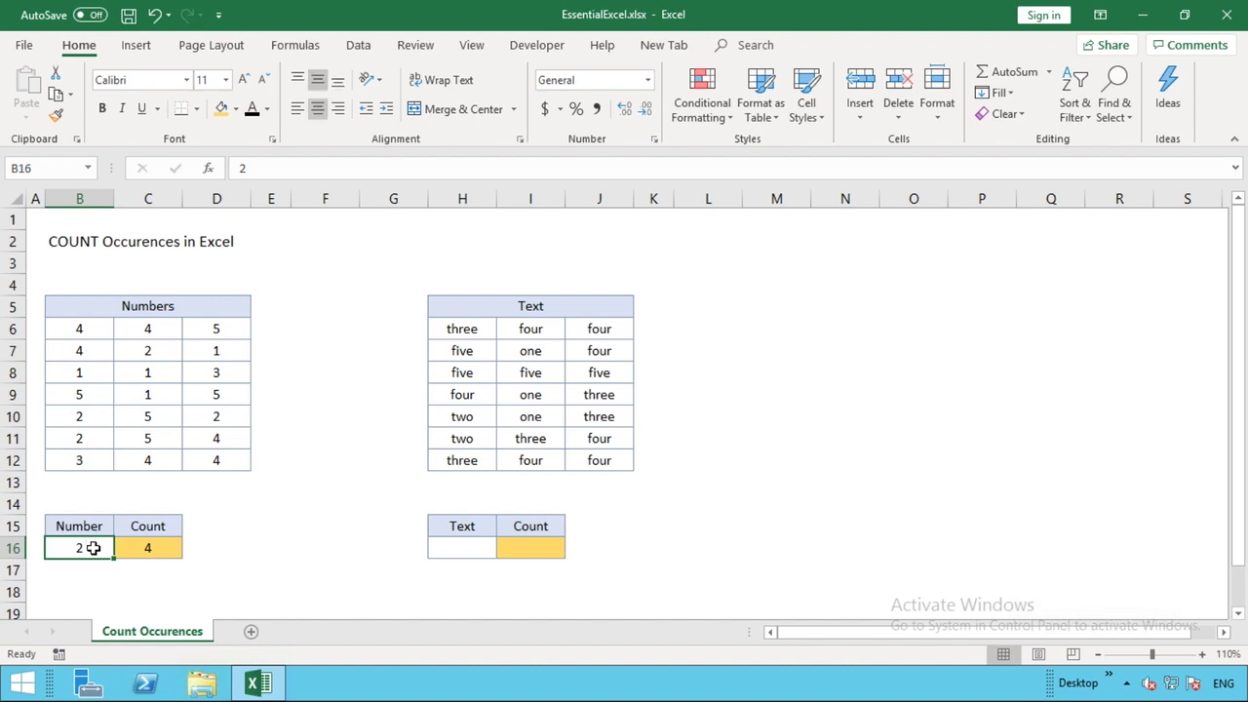
left_click(142, 554)
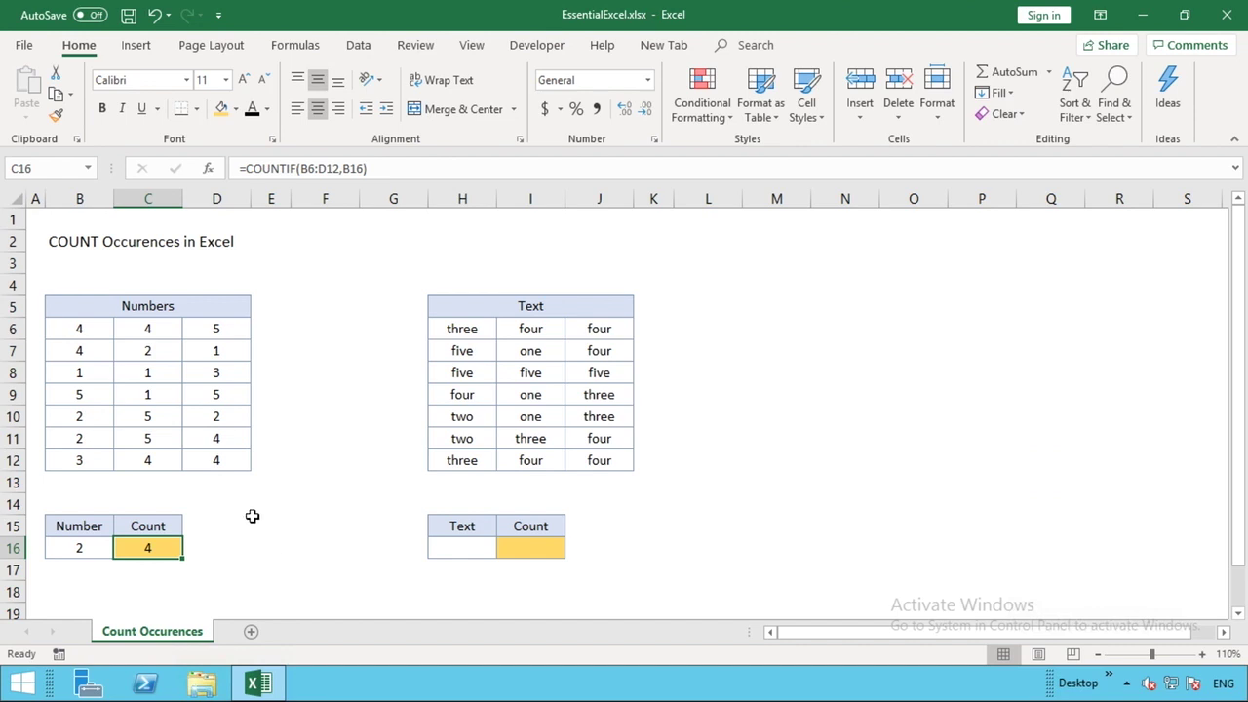
left_click(102, 438)
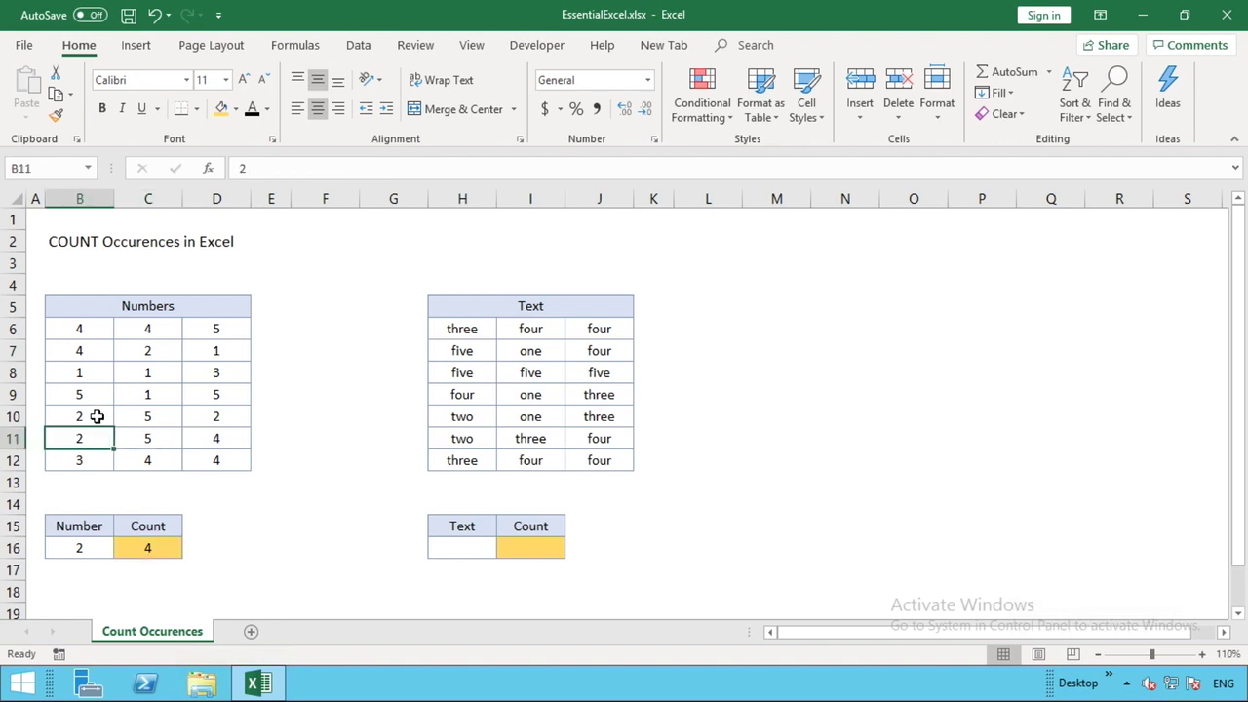
left_click(97, 417)
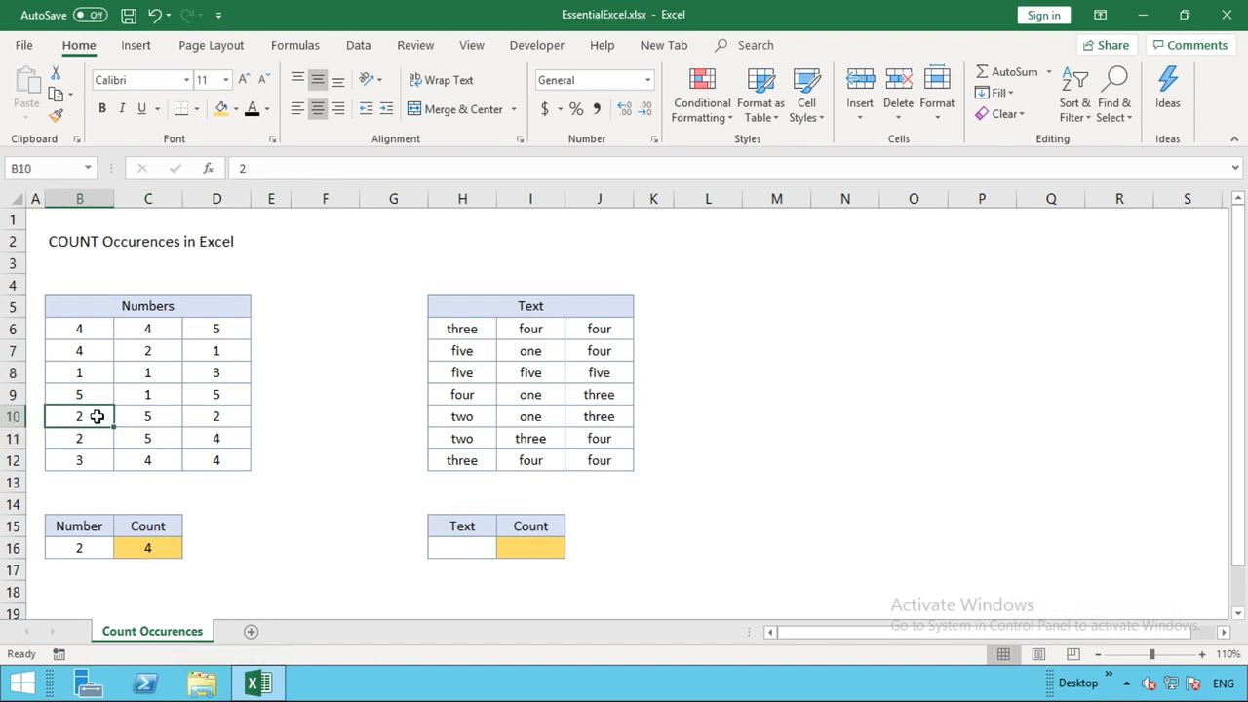
left_click(173, 352)
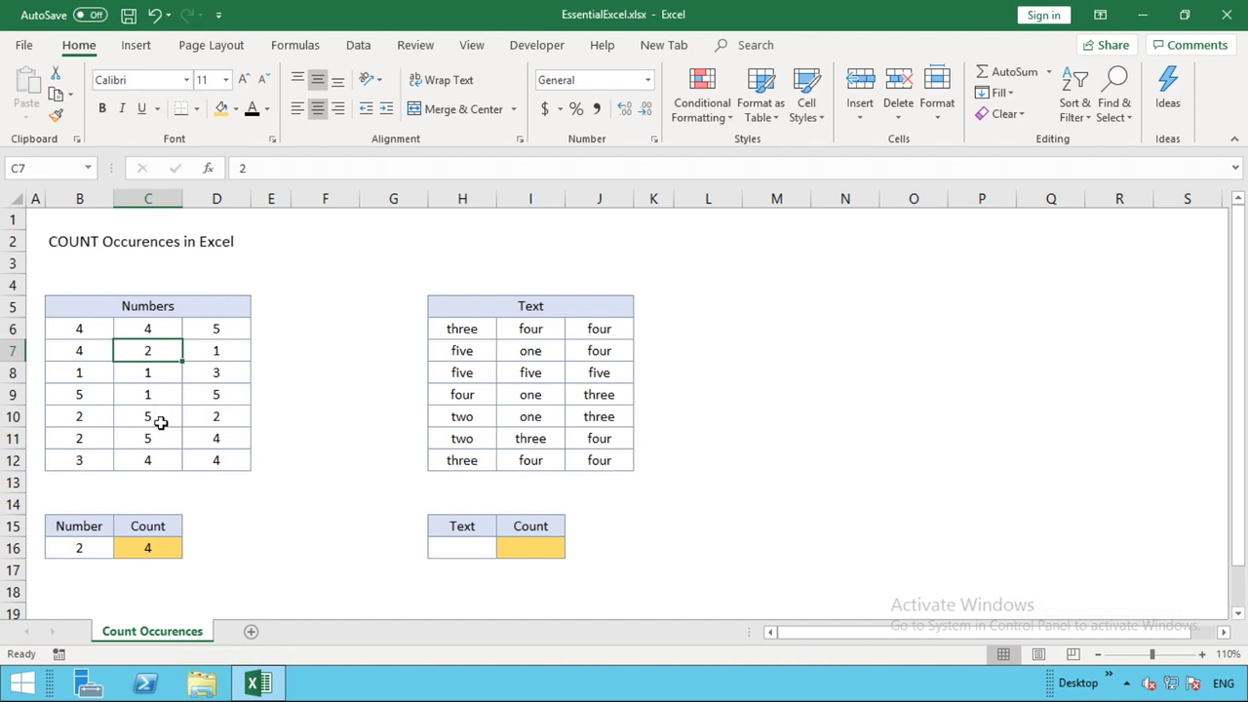
left_click(216, 416)
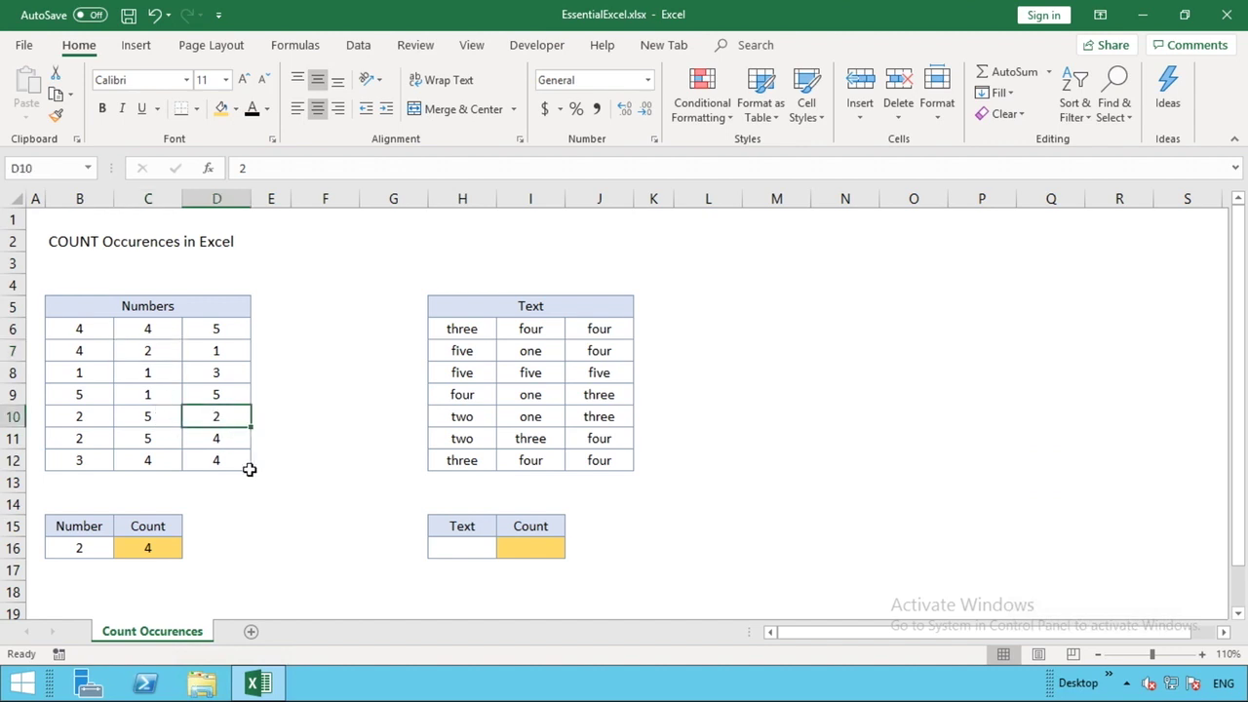
Test the number count by setting B16 to 5, 1 and finally 6, and inspect cell C16
left_click(100, 548)
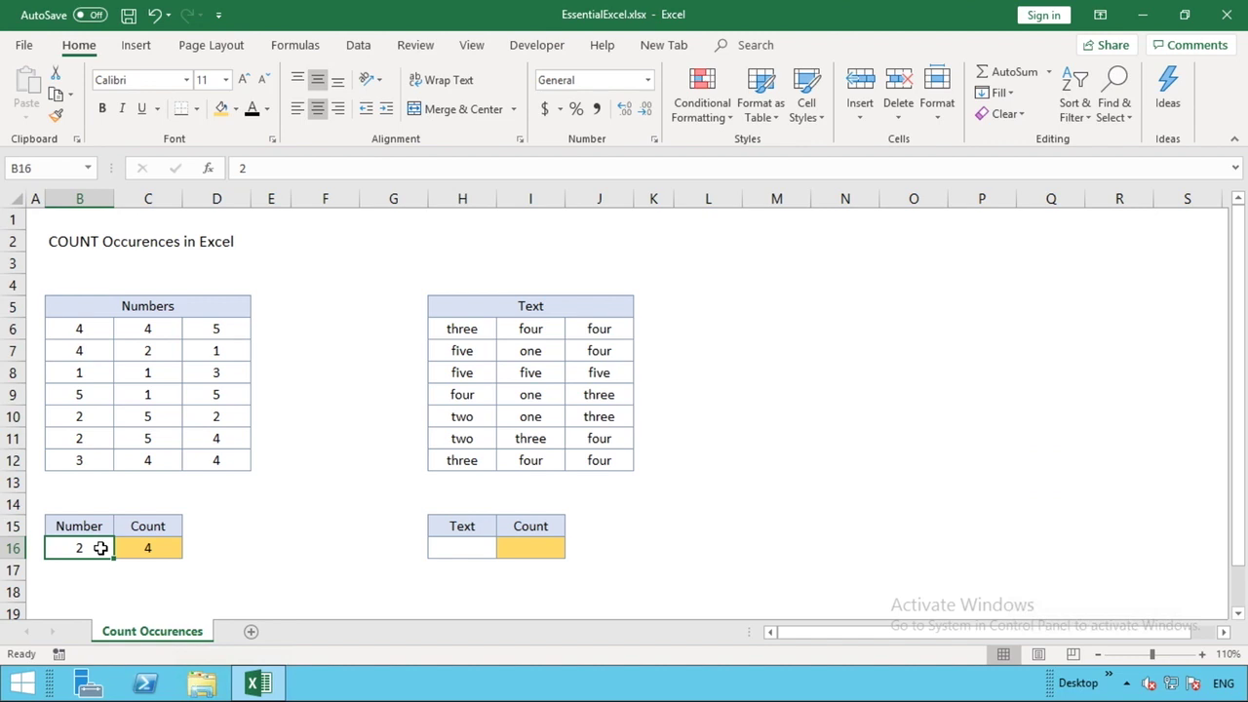
type("5")
key("Return")
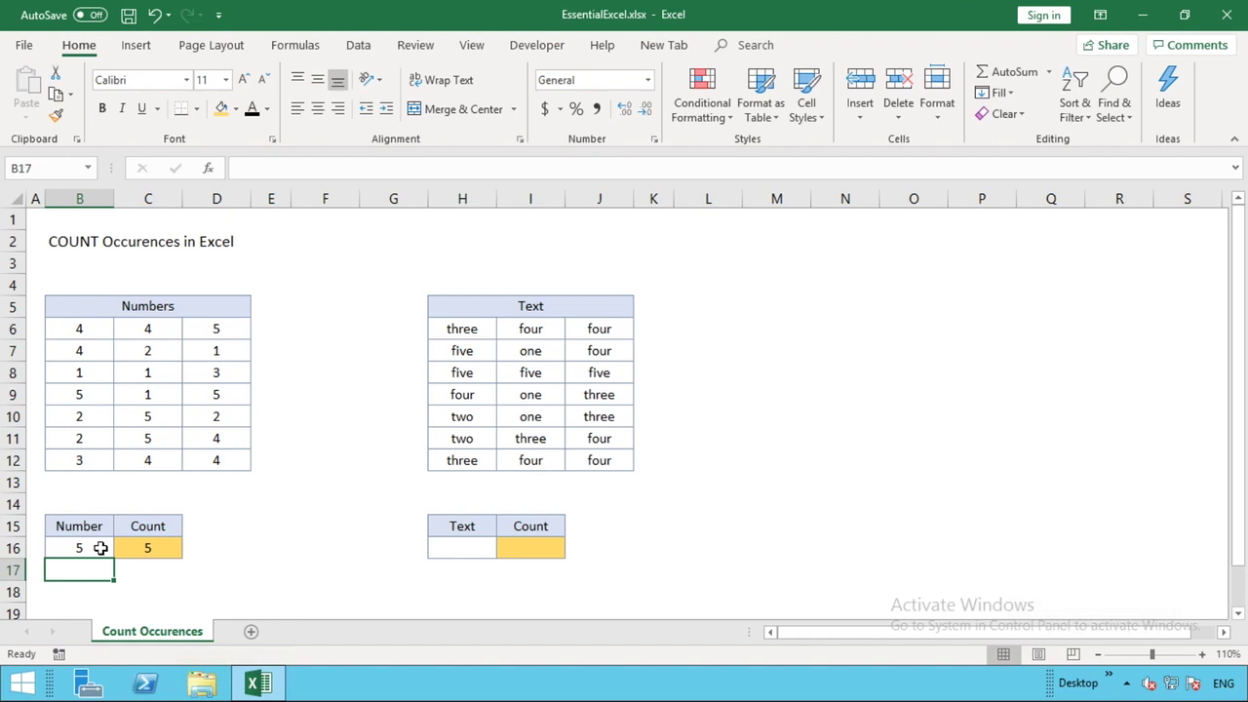
left_click(100, 548)
type("1")
key("Return")
left_click(101, 548)
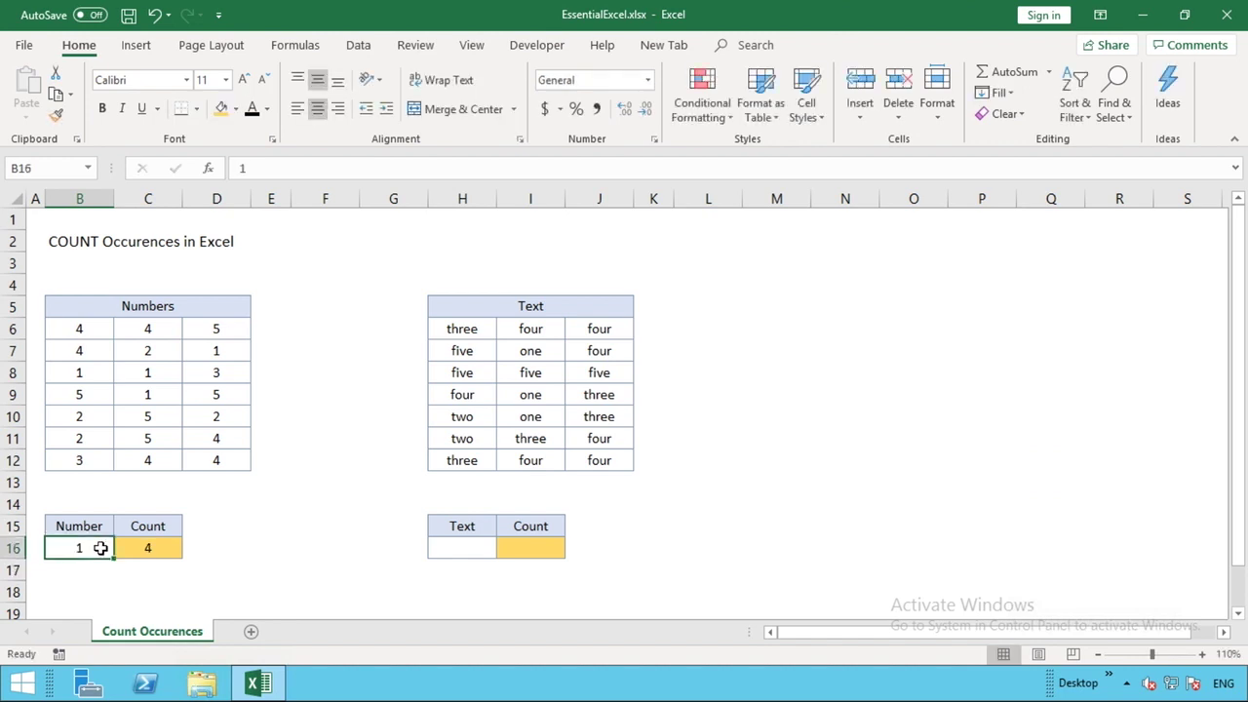
type("6")
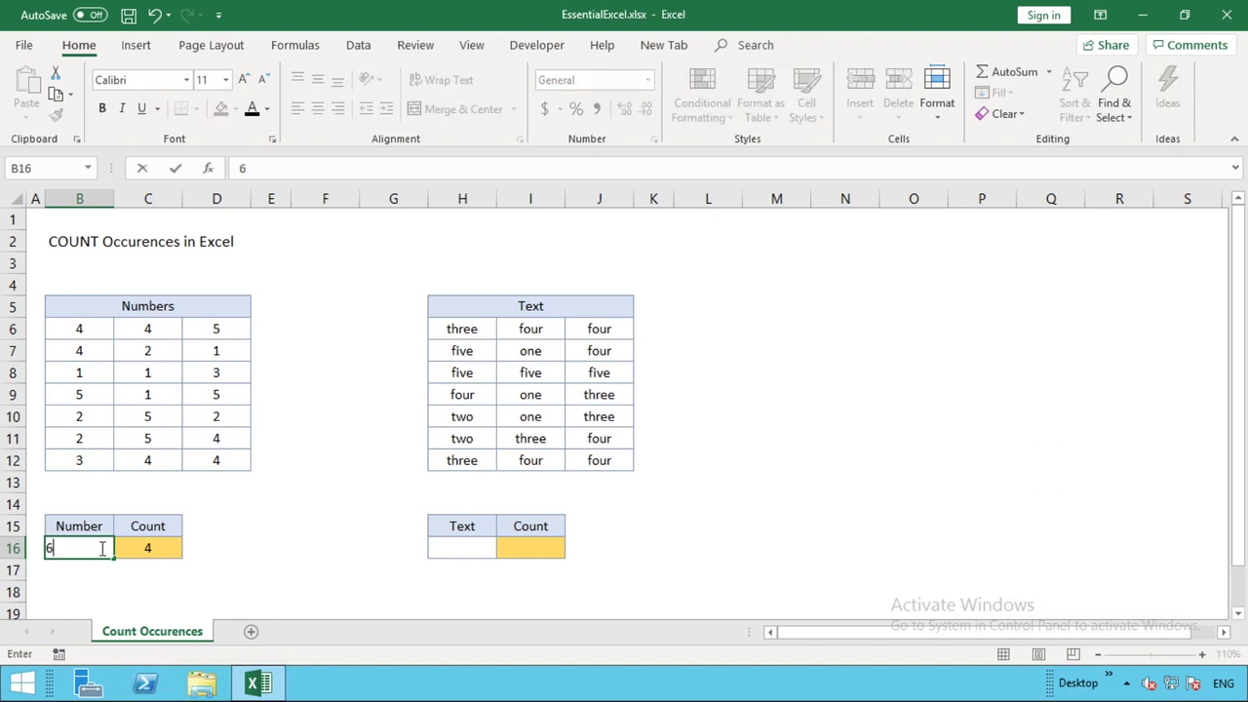
key("Return")
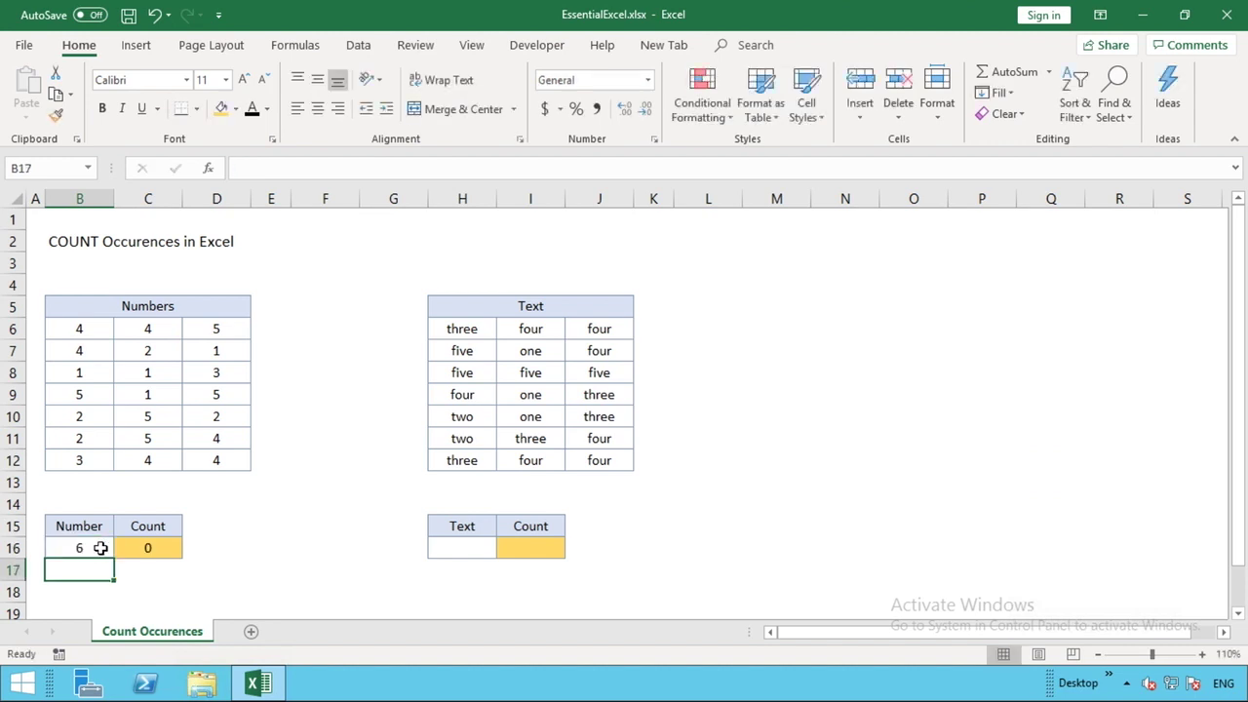
left_click(165, 550)
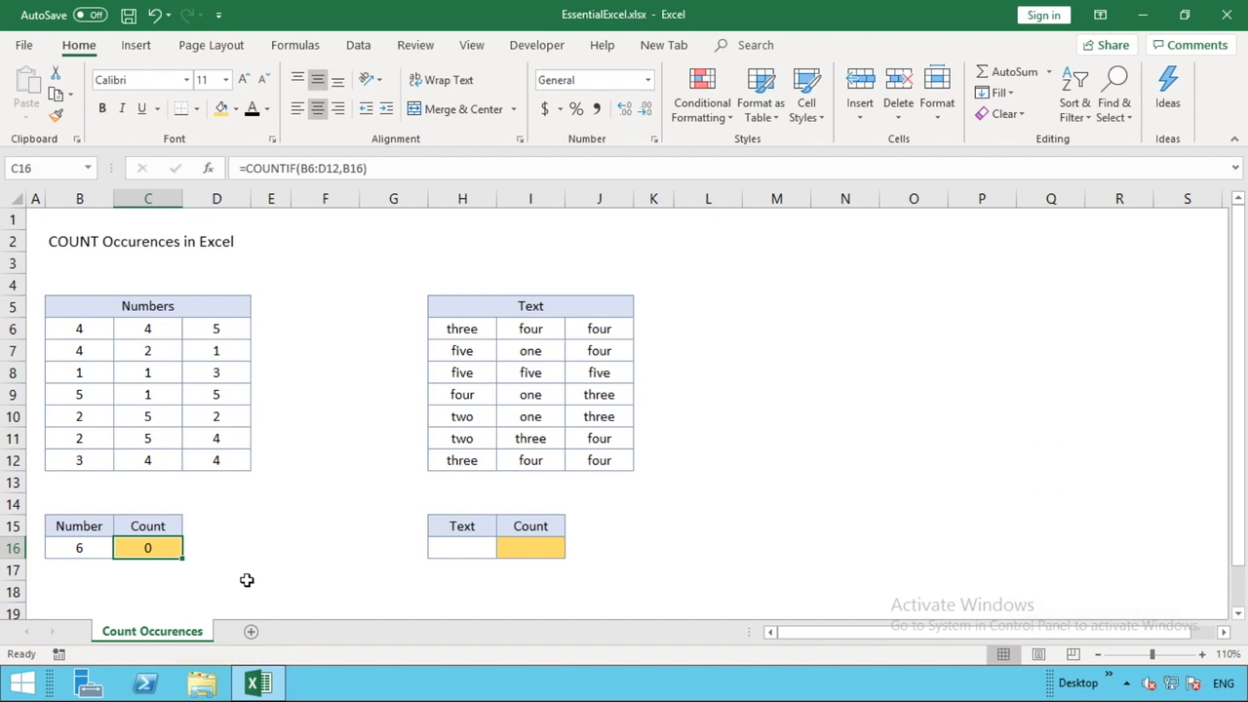
Enter "two" in cell H16 as the text whose occurrences are counted
left_click(476, 547)
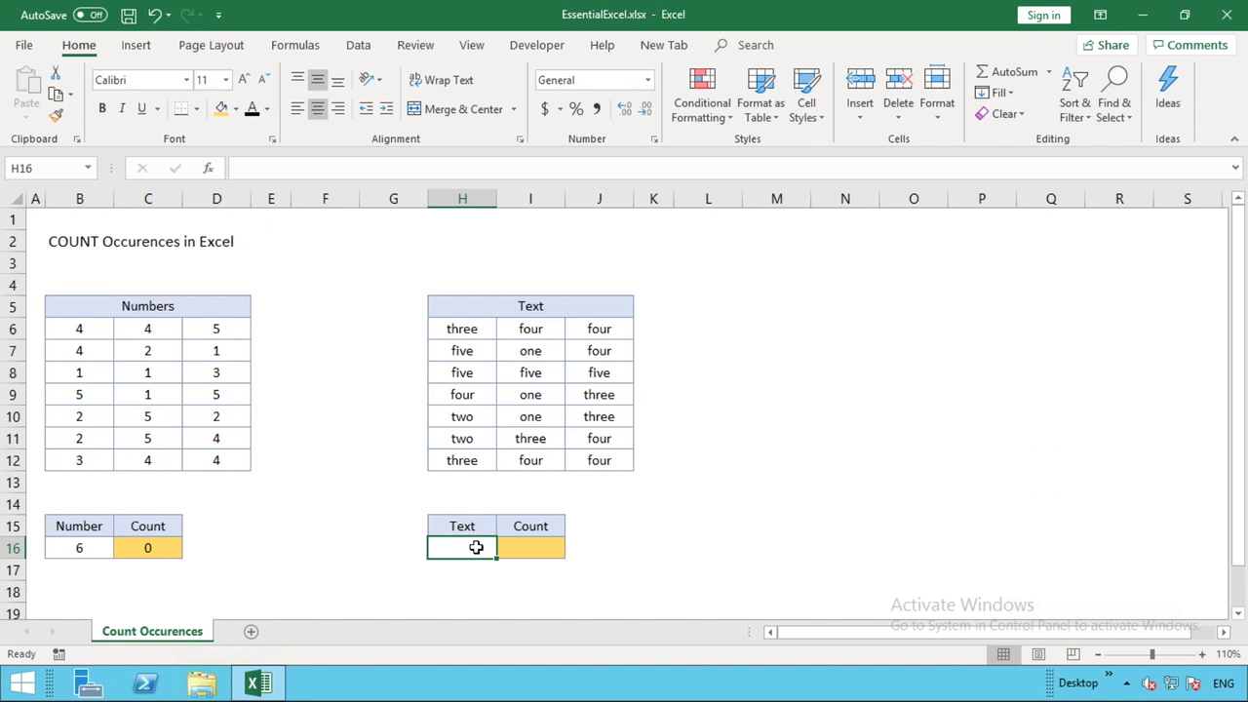
type("two")
key("Return")
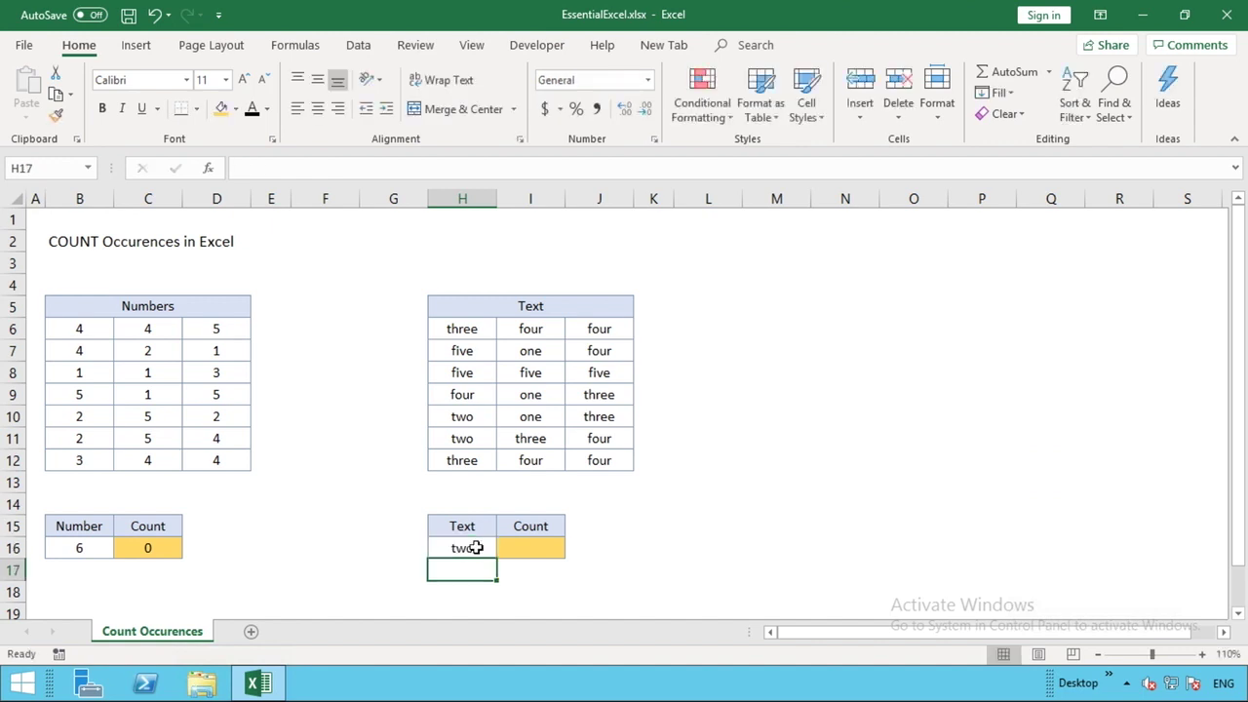
Enter =COUNTIF(H6:J12,H16) in cell I16 and check the count against the "two" cells in the Text table
left_click(529, 548)
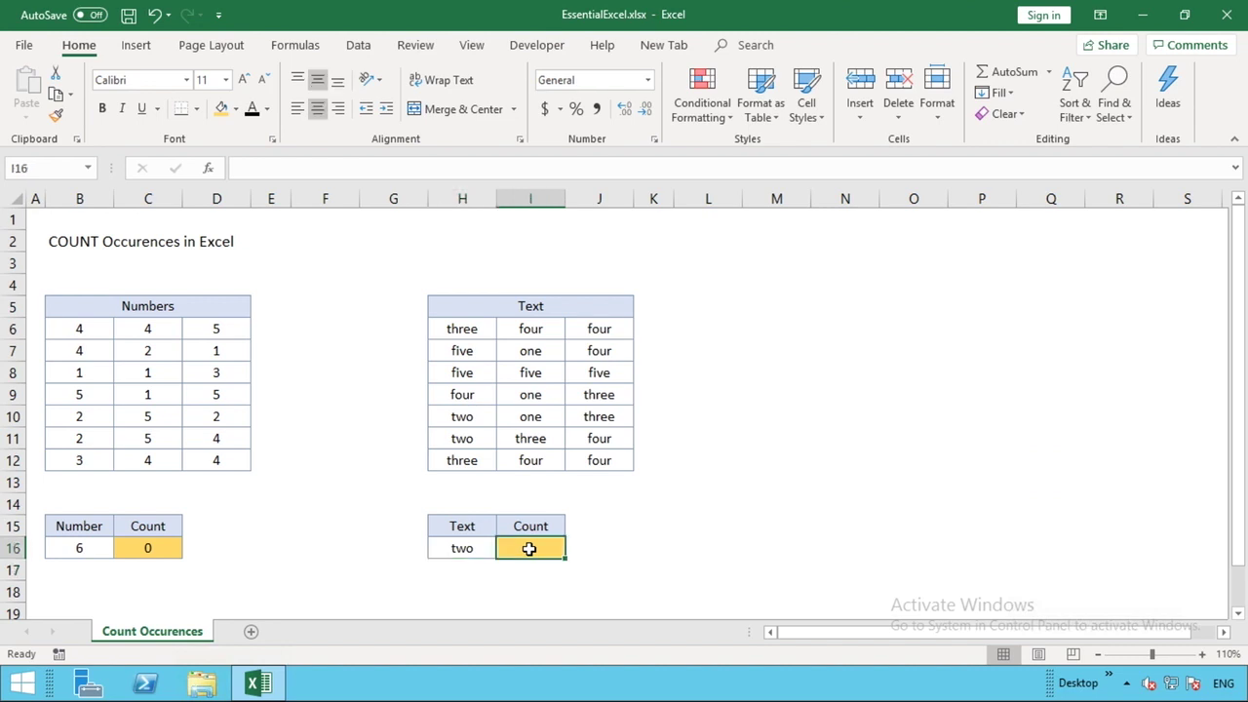
type("=COUNT")
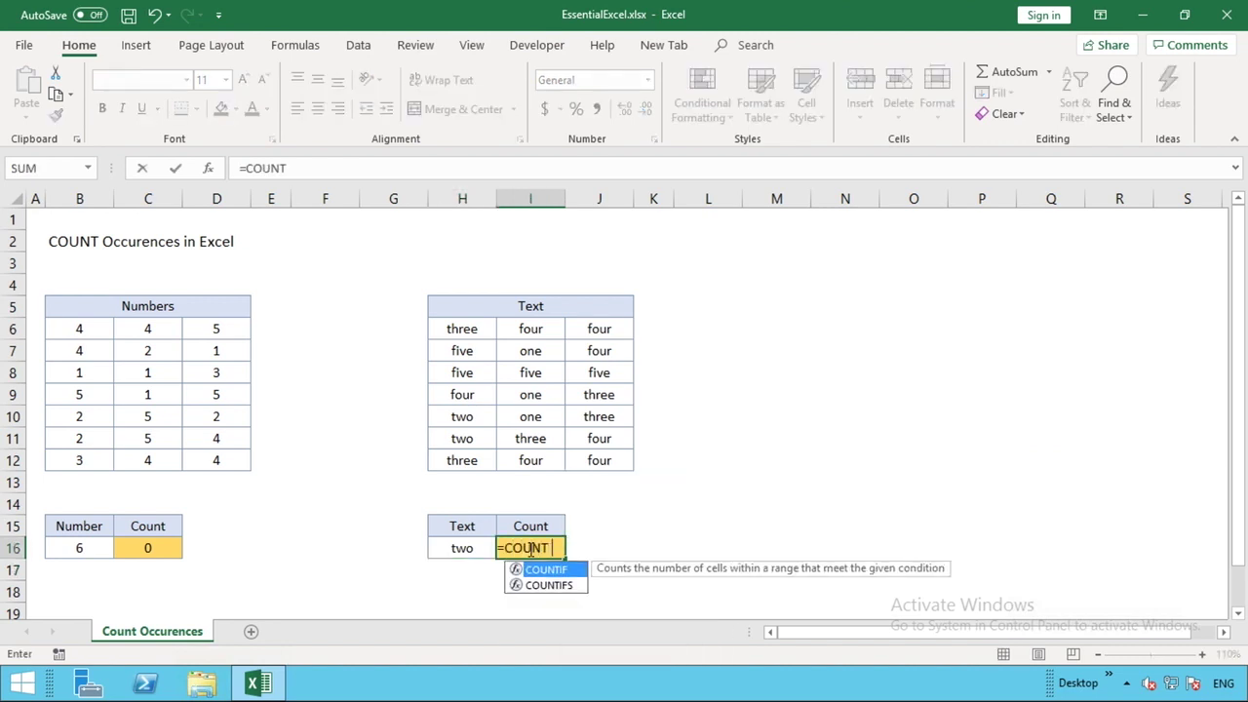
type("IF(")
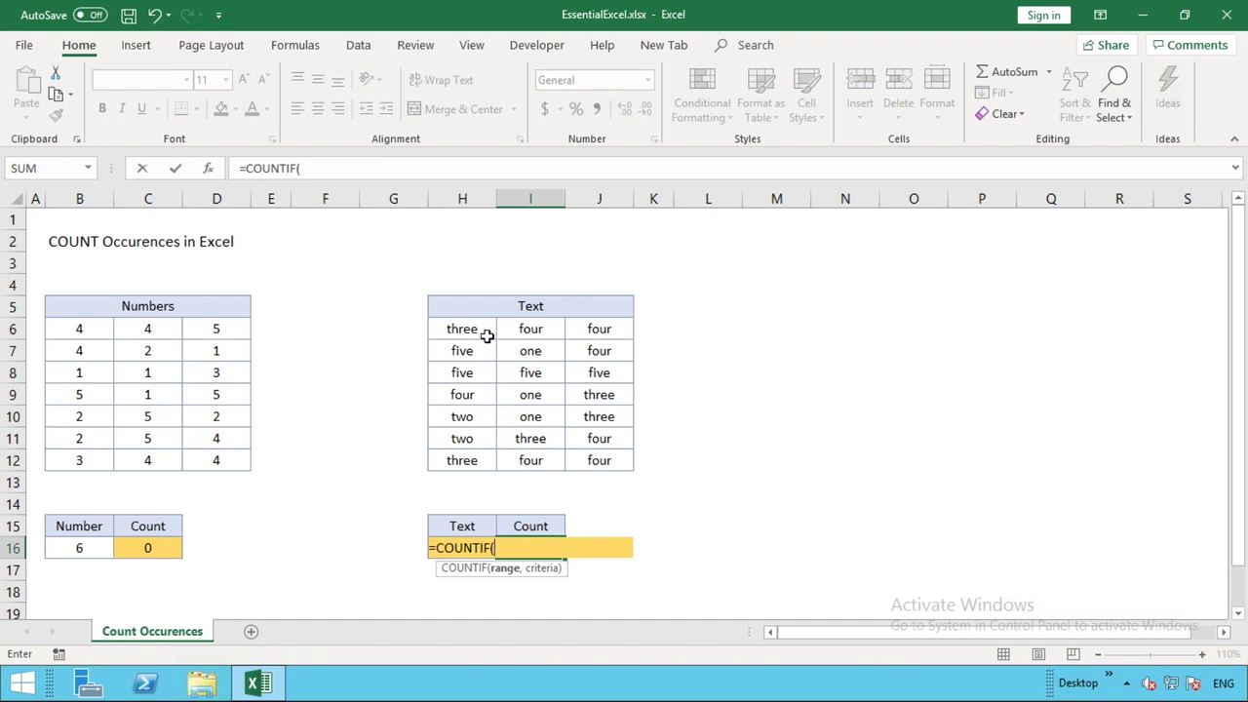
left_click(488, 336)
left_click_drag(496, 336, 600, 462)
type(",")
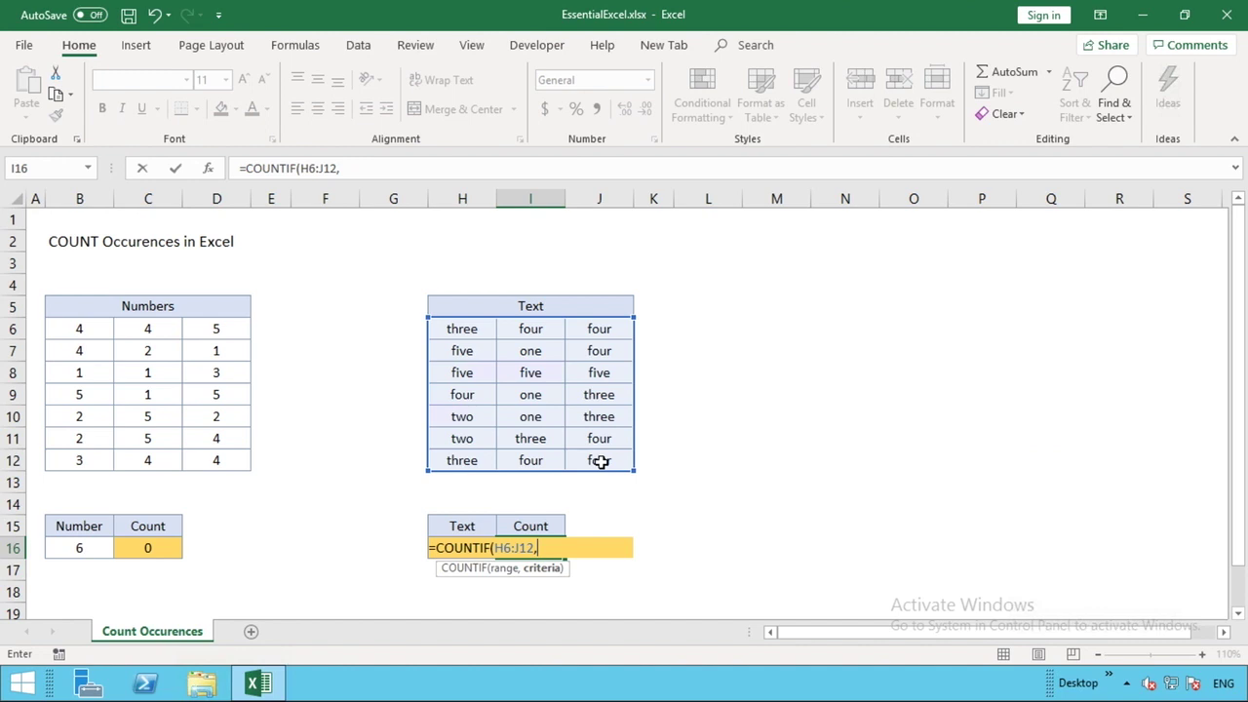
type("h16)")
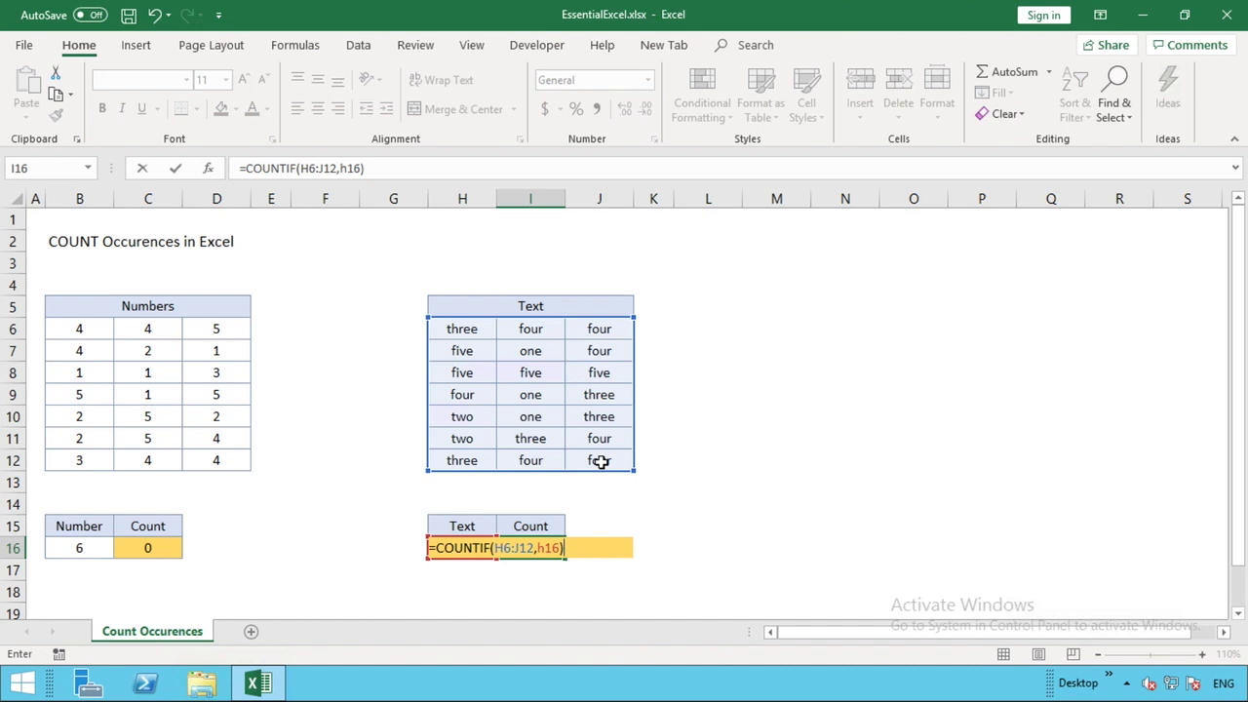
key("Return")
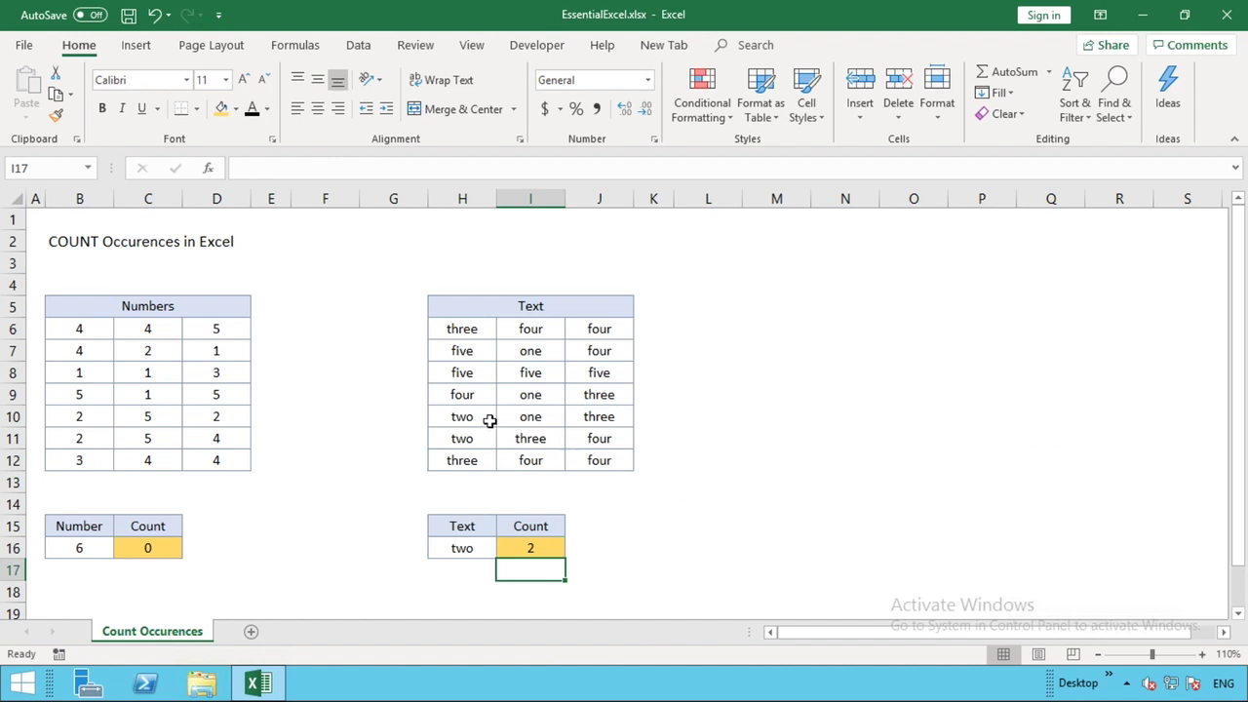
left_click_drag(487, 419, 487, 436)
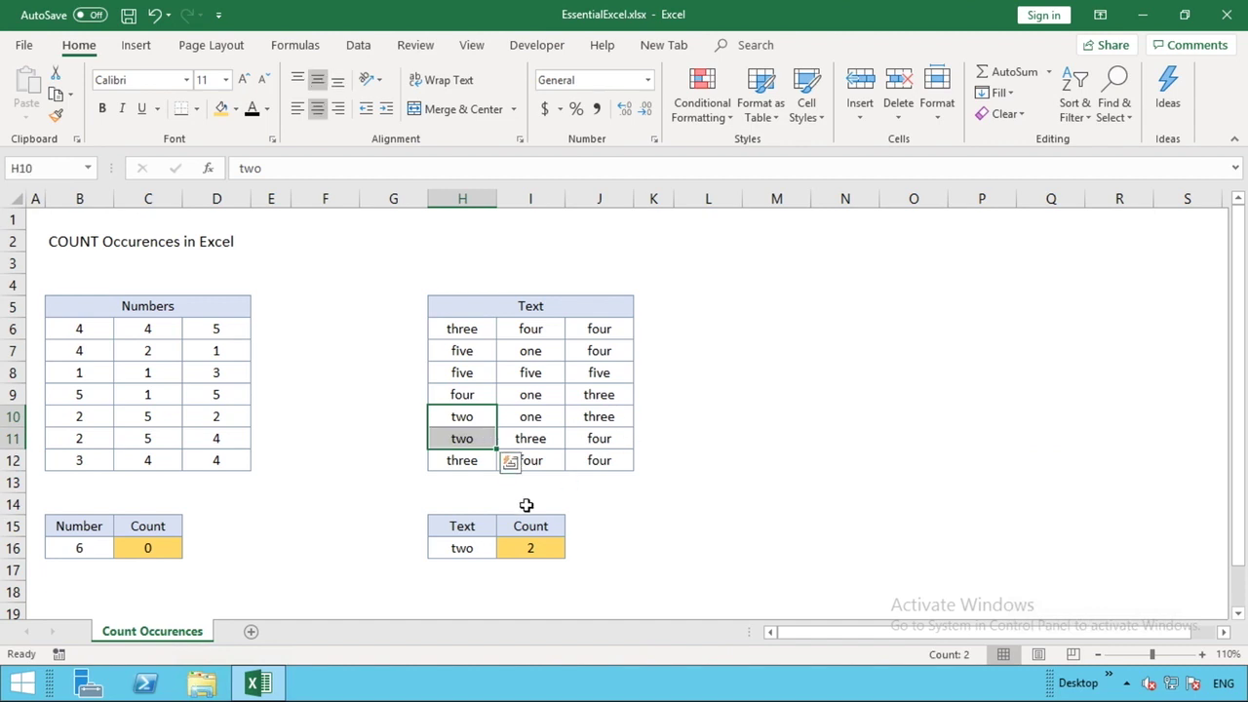
Test whether the text count is case-sensitive by setting H16 to "TWO" and then "Two"
left_click(471, 548)
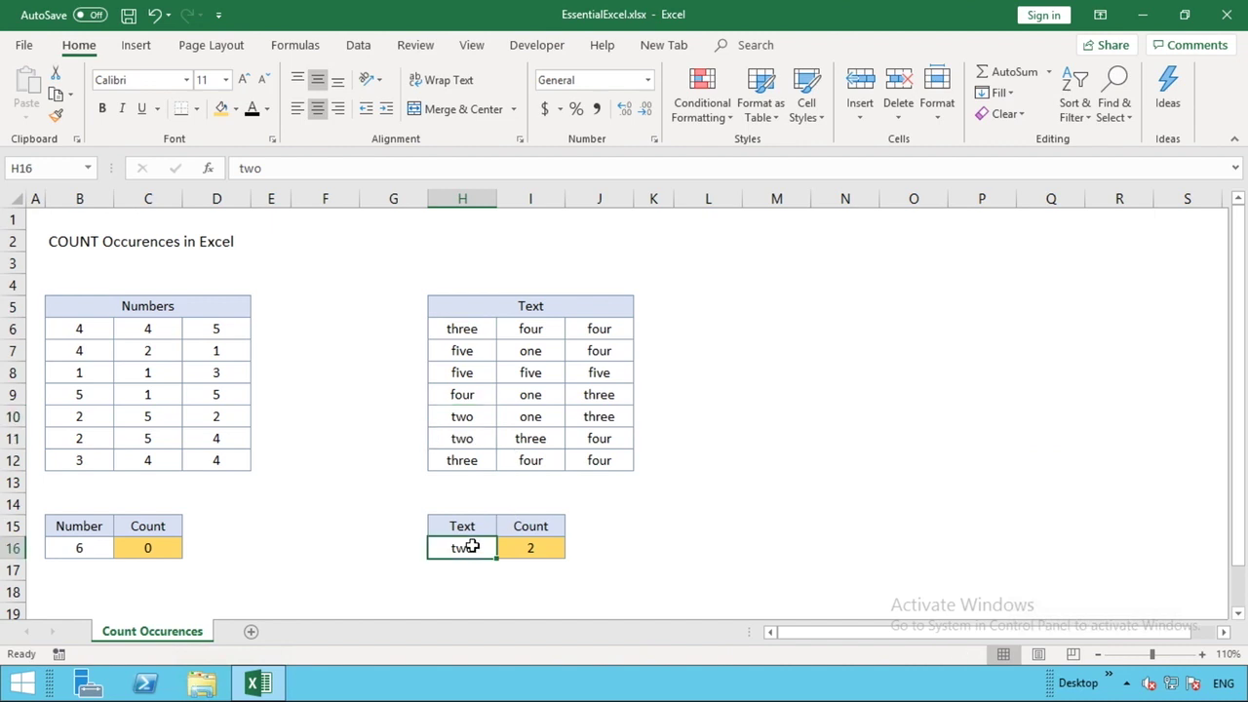
type("TWO")
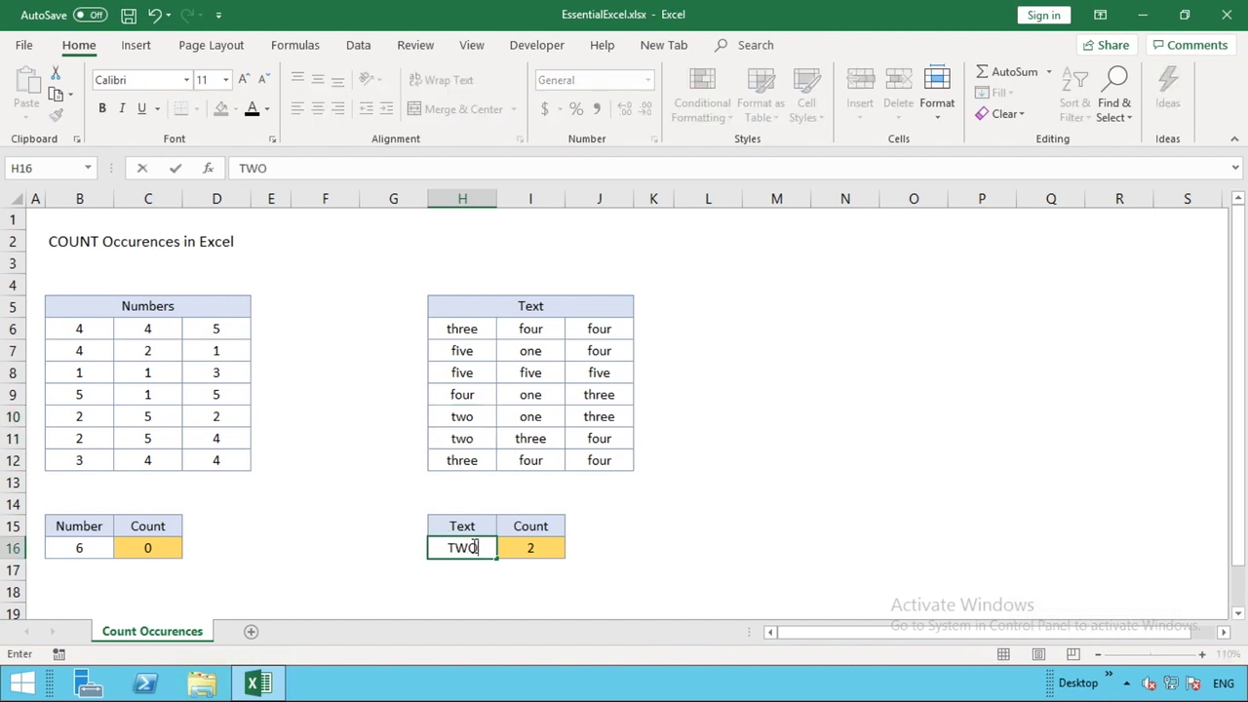
key("Return")
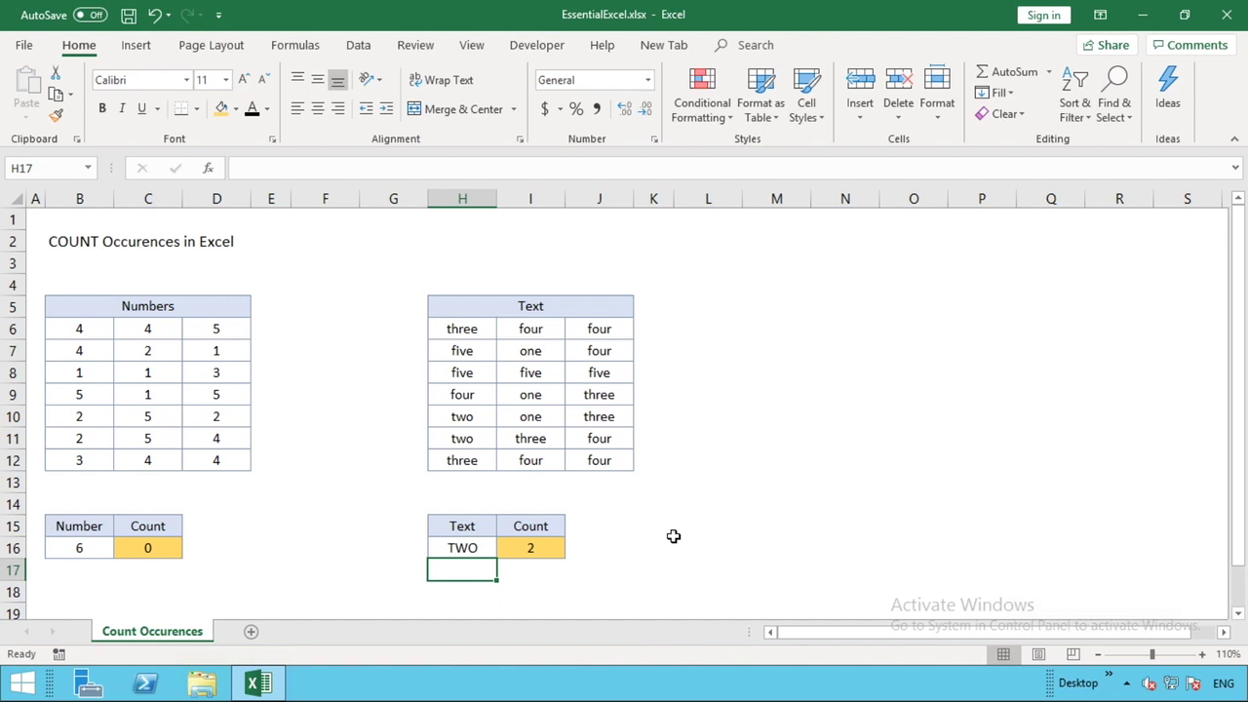
left_click(467, 550)
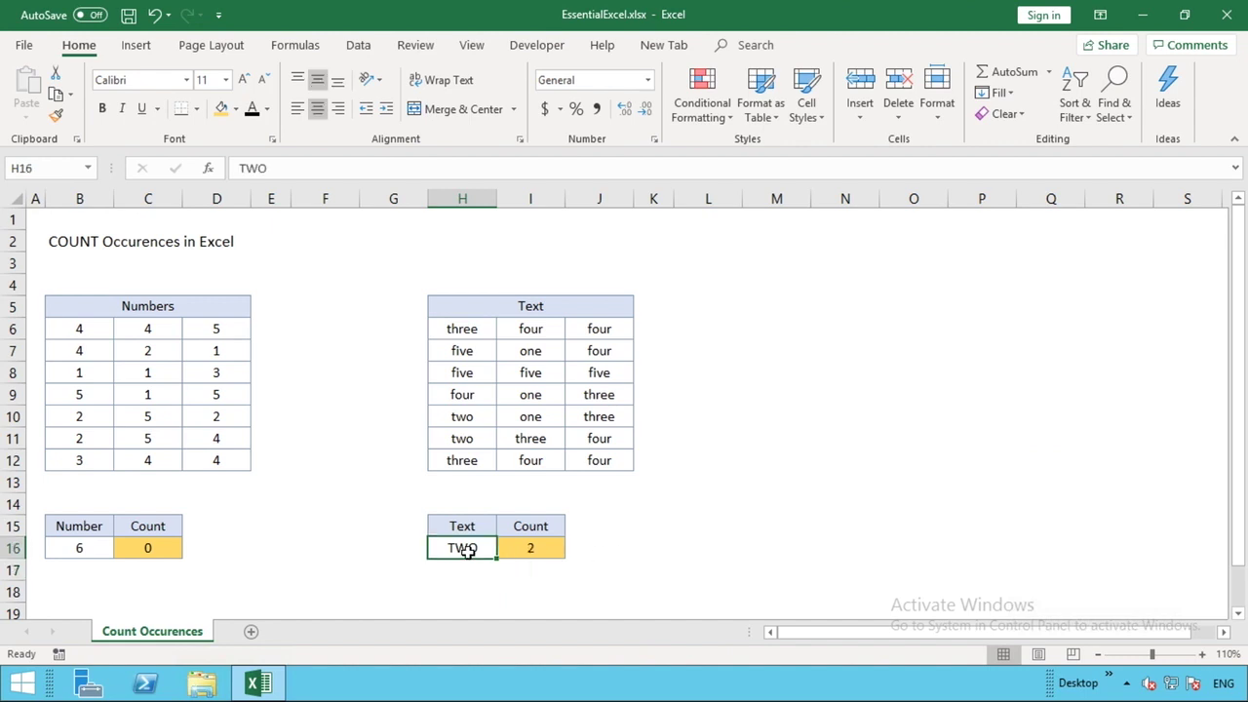
type("Two")
key("Return")
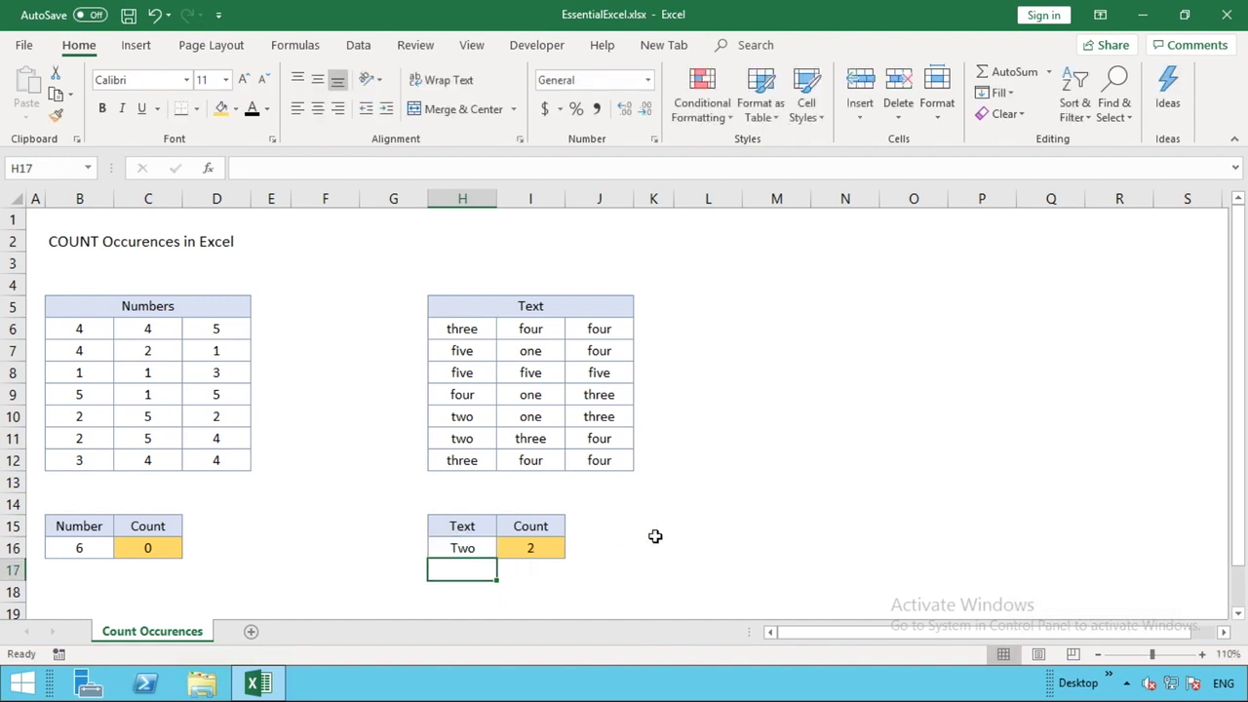
left_click(655, 536)
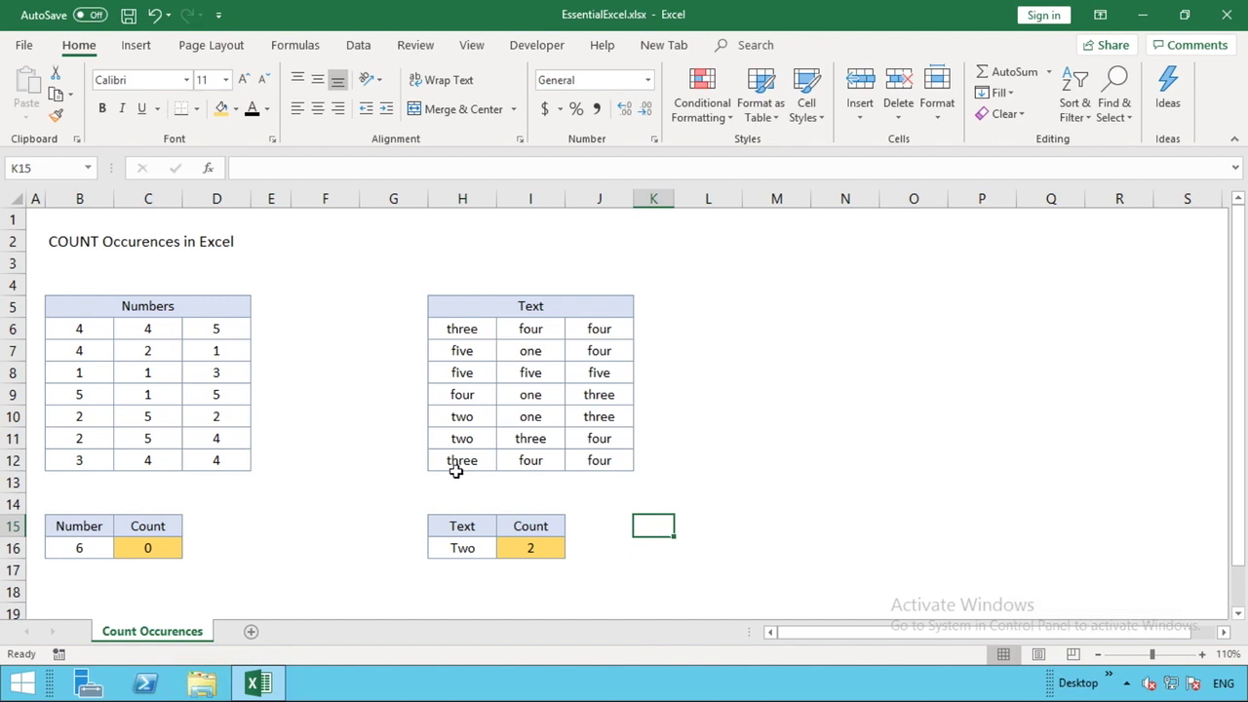
Change cell H11 in the Text table to uppercase "TWO"
left_click(456, 439)
type("TWO")
key("Return")
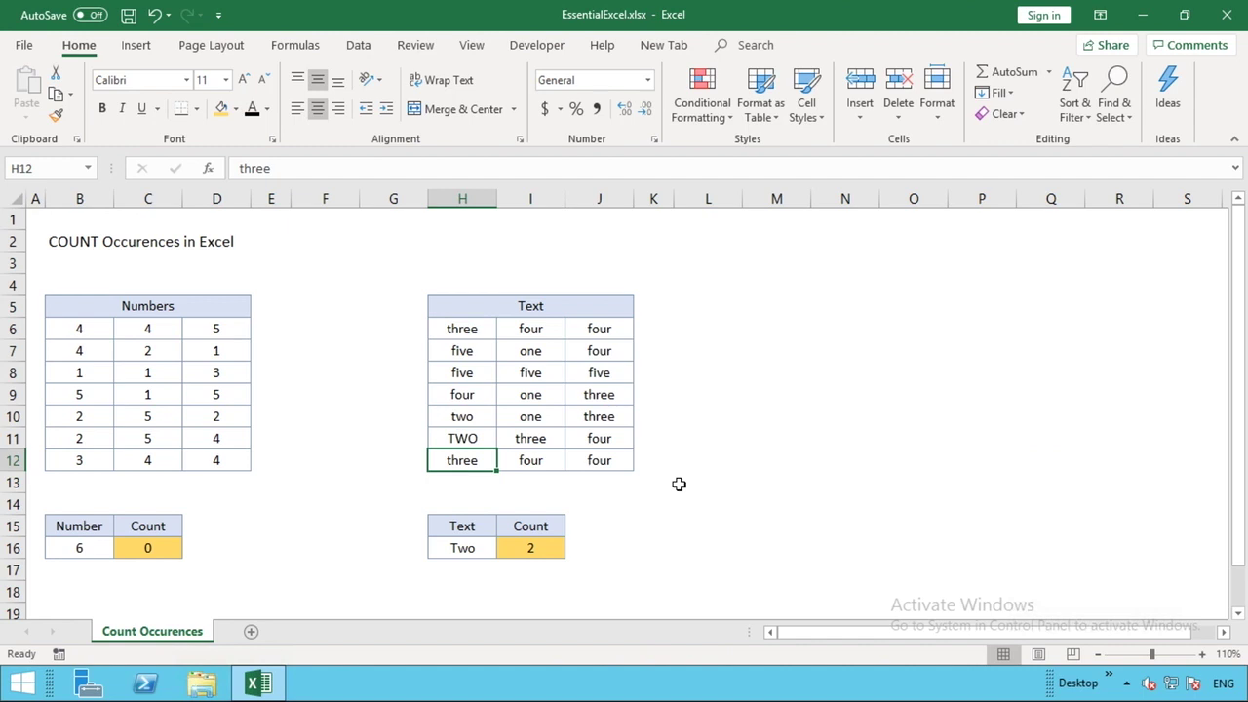
Replace the criteria in the I16 COUNTIF formula with the literal text "two" in quotation marks
left_click(555, 547)
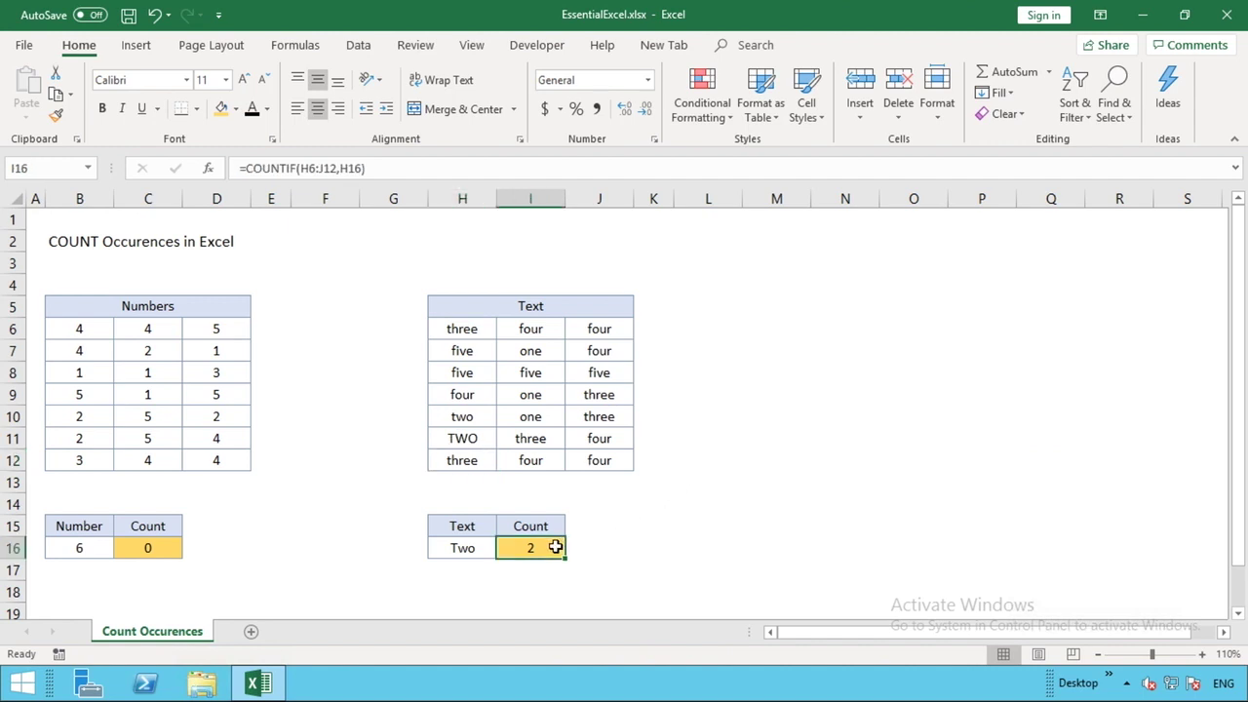
left_click(360, 169)
key("BackSpace")
key("BackSpace")
key("BackSpace")
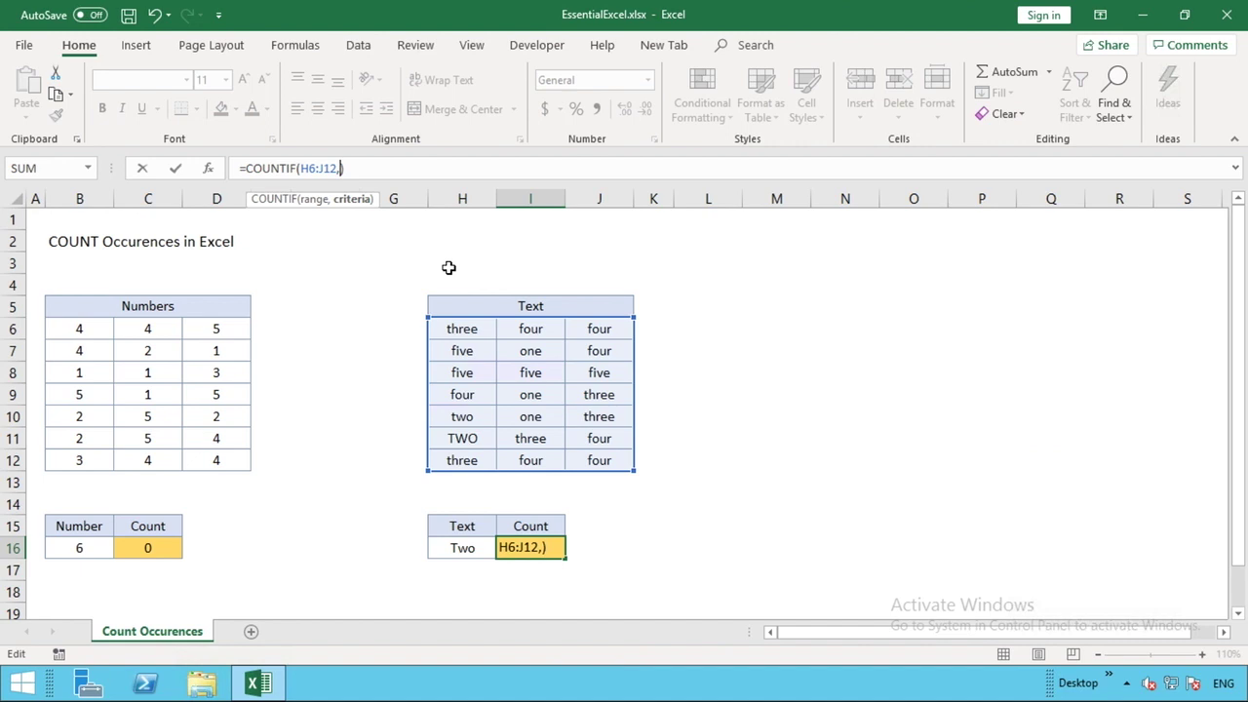
type("2")
key("BackSpace")
type("\"two\"")
left_click(418, 174)
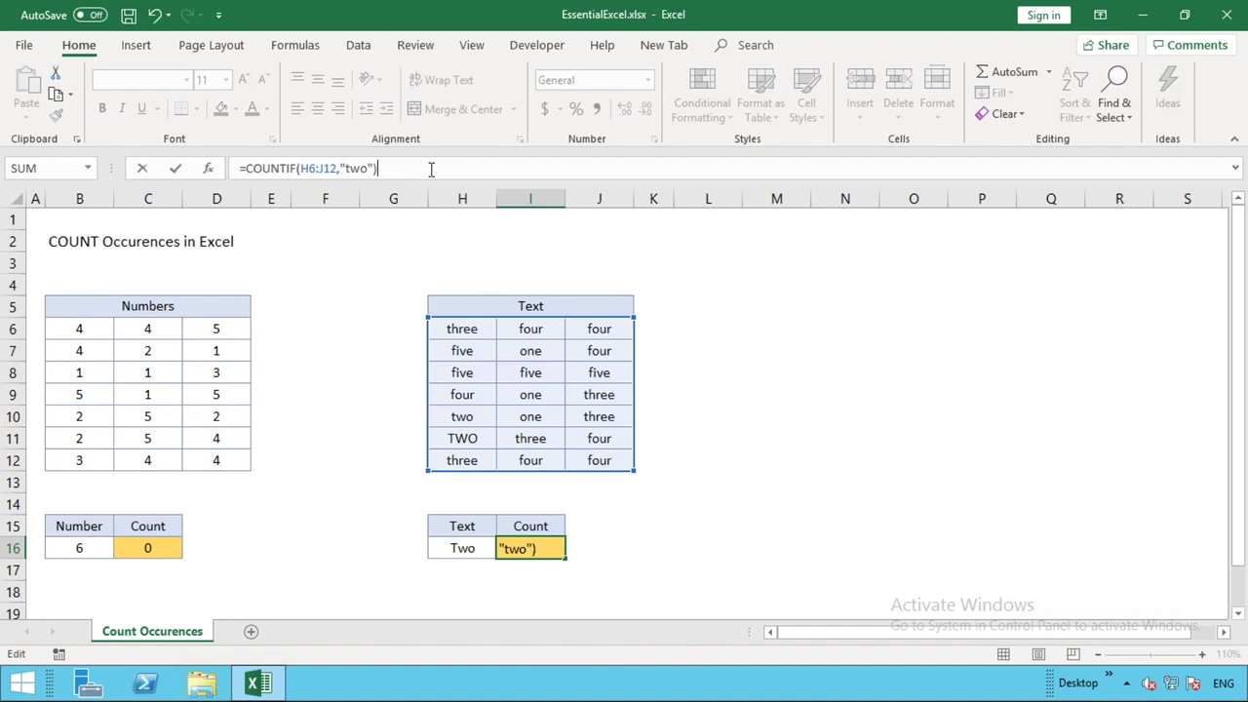
key("Return")
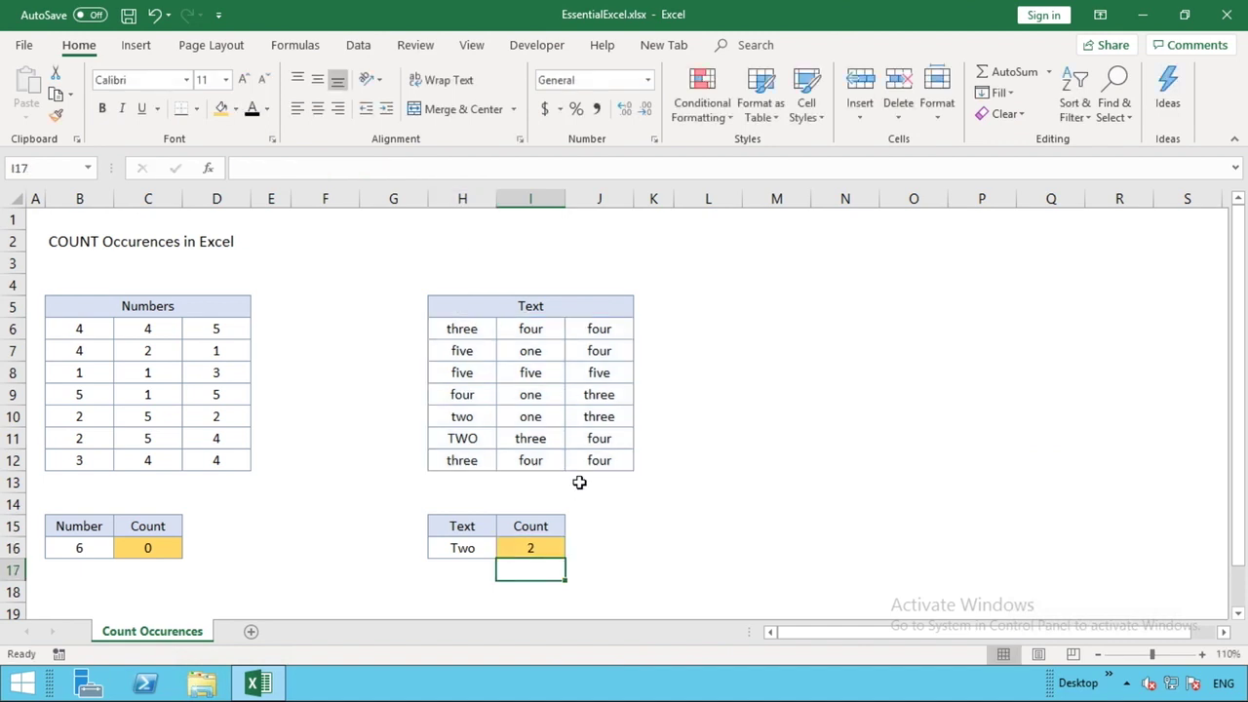
Set the criteria in the I16 COUNTIF formula back to the cell reference H16
left_click(530, 548)
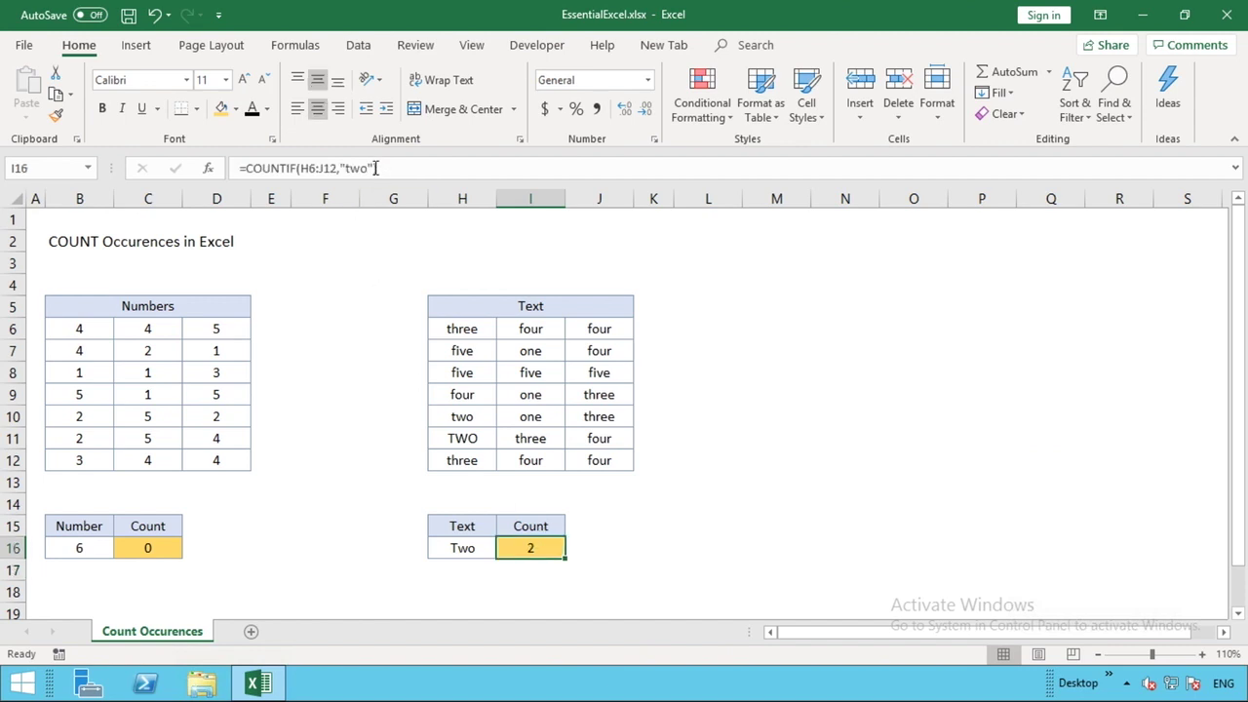
left_click(375, 168)
key("BackSpace")
key("BackSpace")
key("BackSpace")
key("BackSpace")
key("BackSpace")
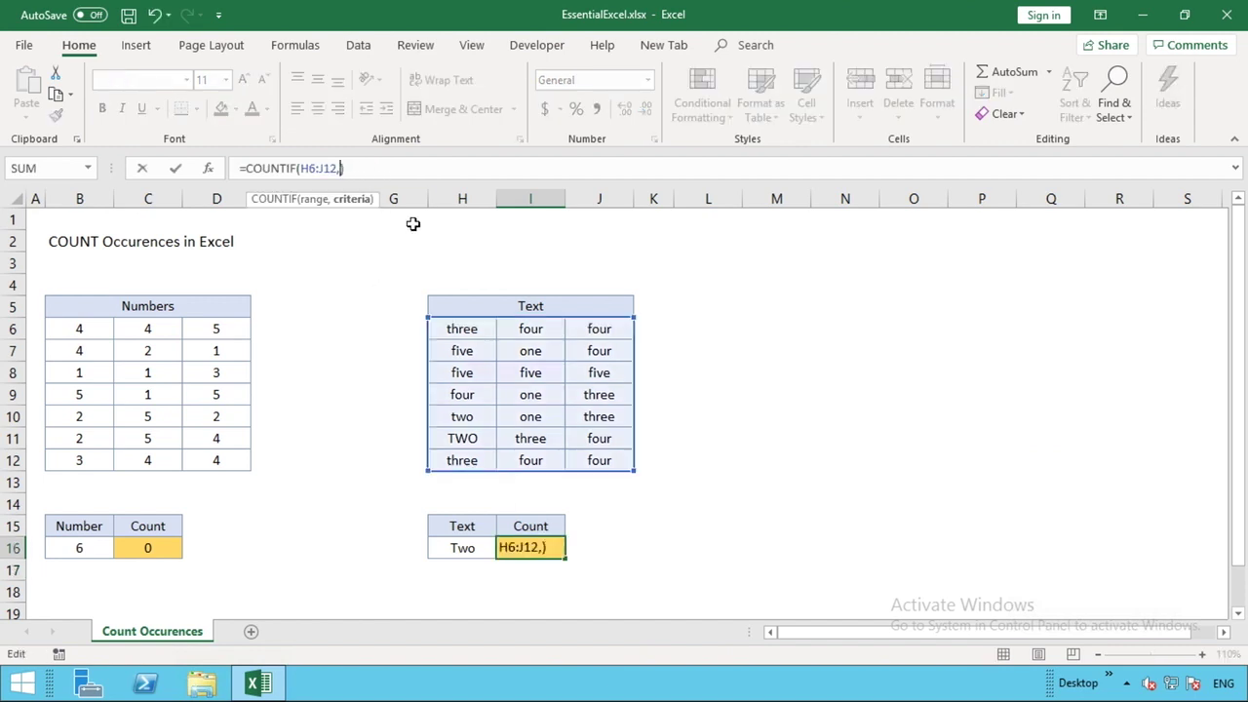
type("h16")
key("Return")
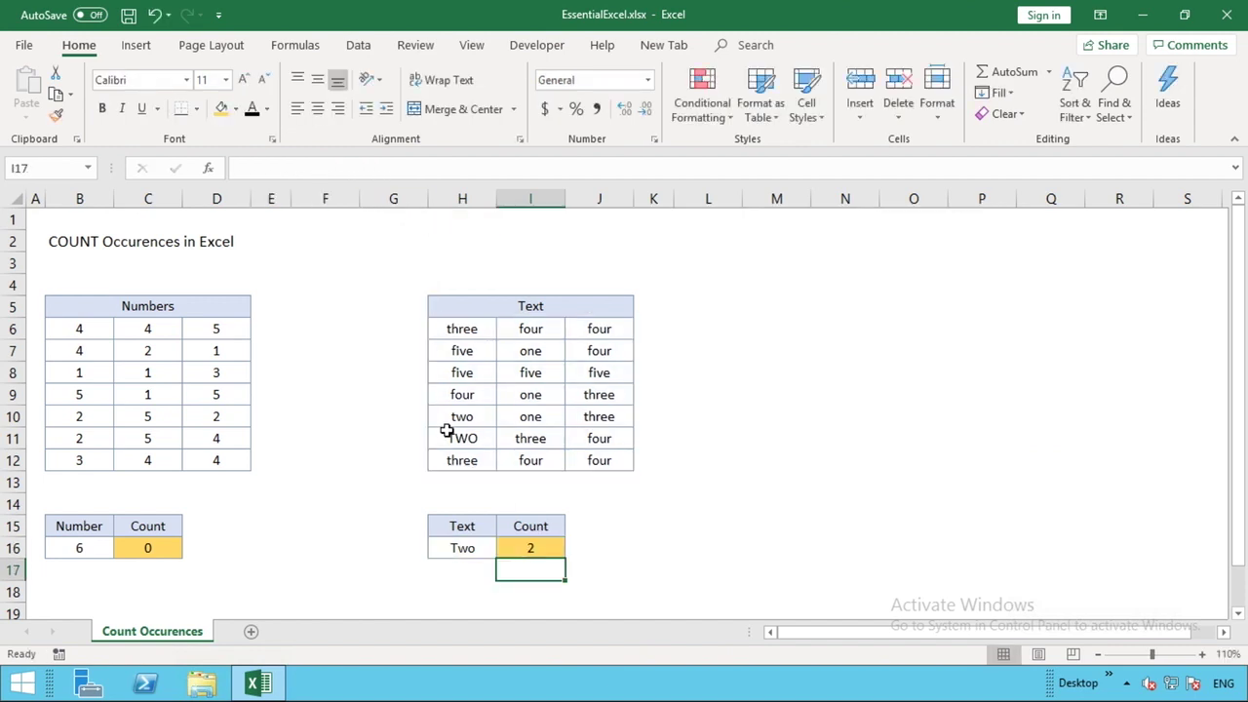
Set the text counted in cell H16 to "three"
left_click(455, 548)
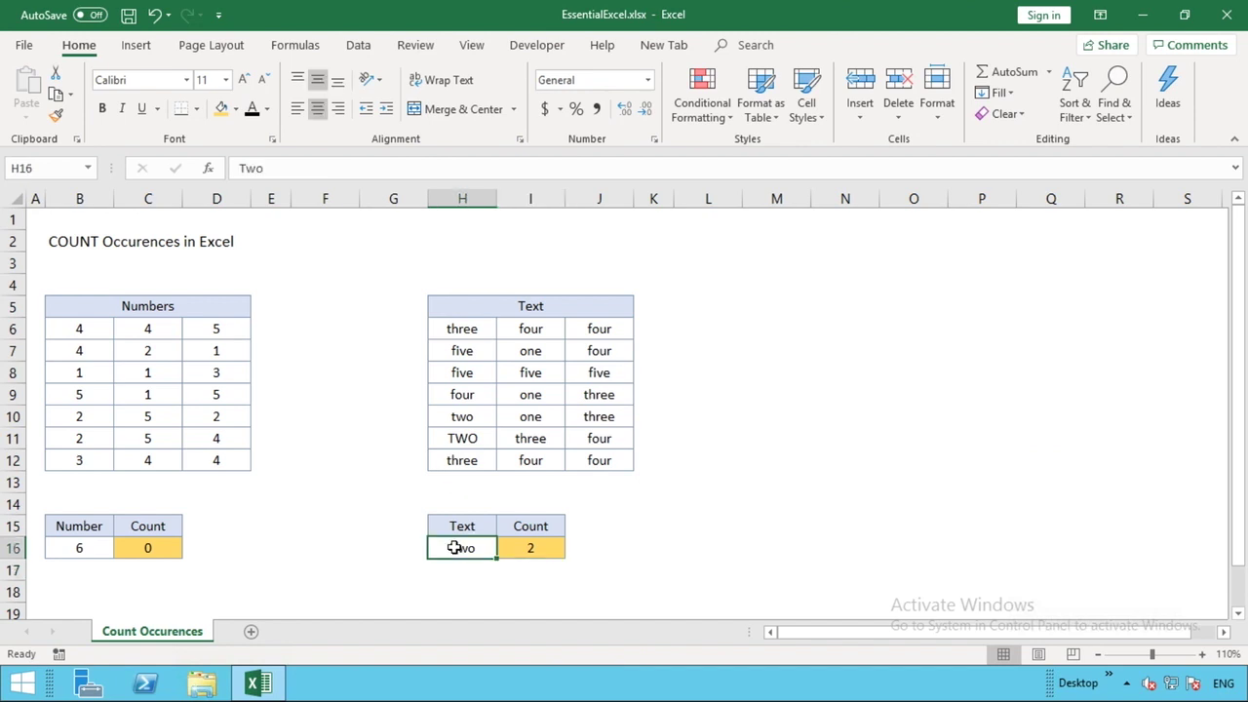
type("three")
key("Return")
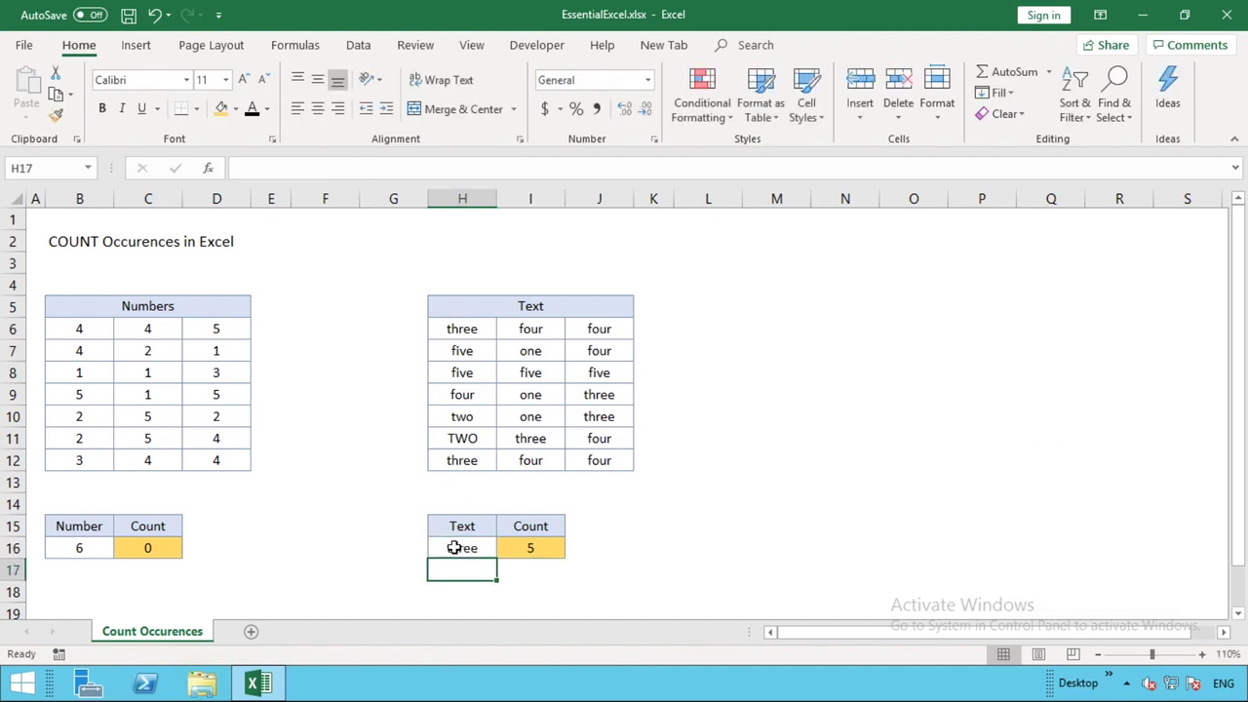